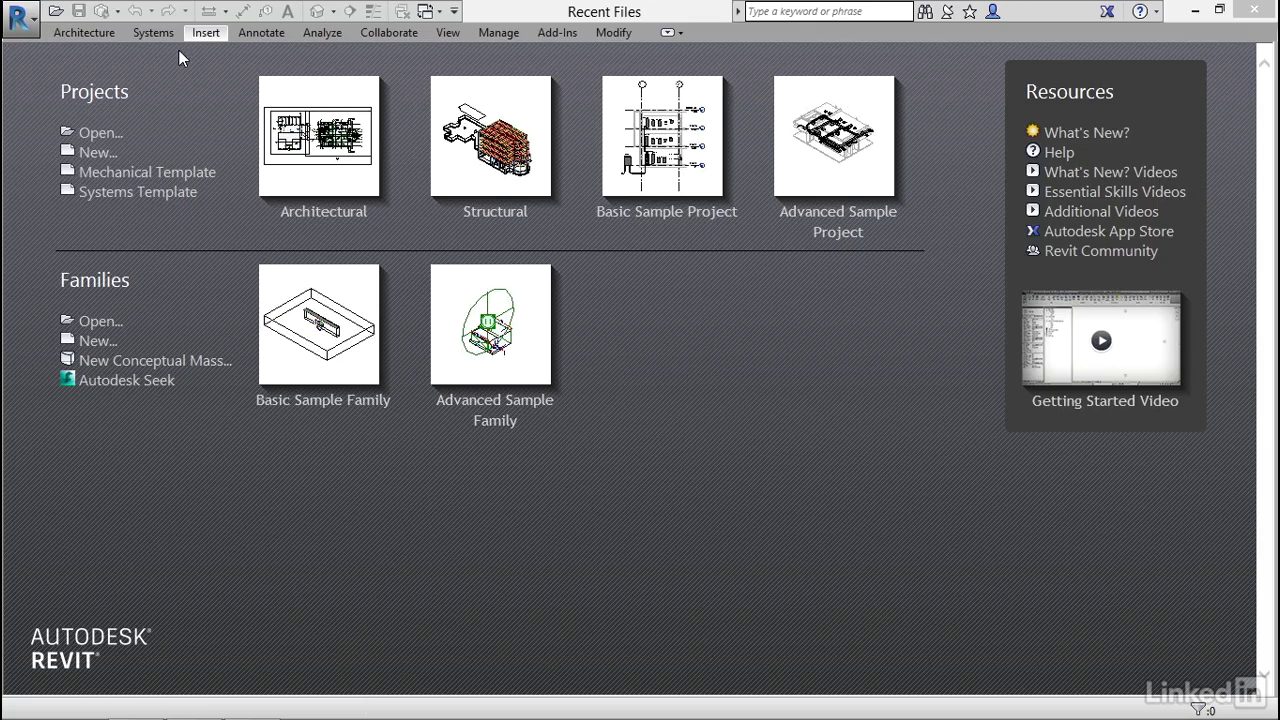
- Create a new project from the Mechanical Template and bring up the Revit Links options
click(98, 153)
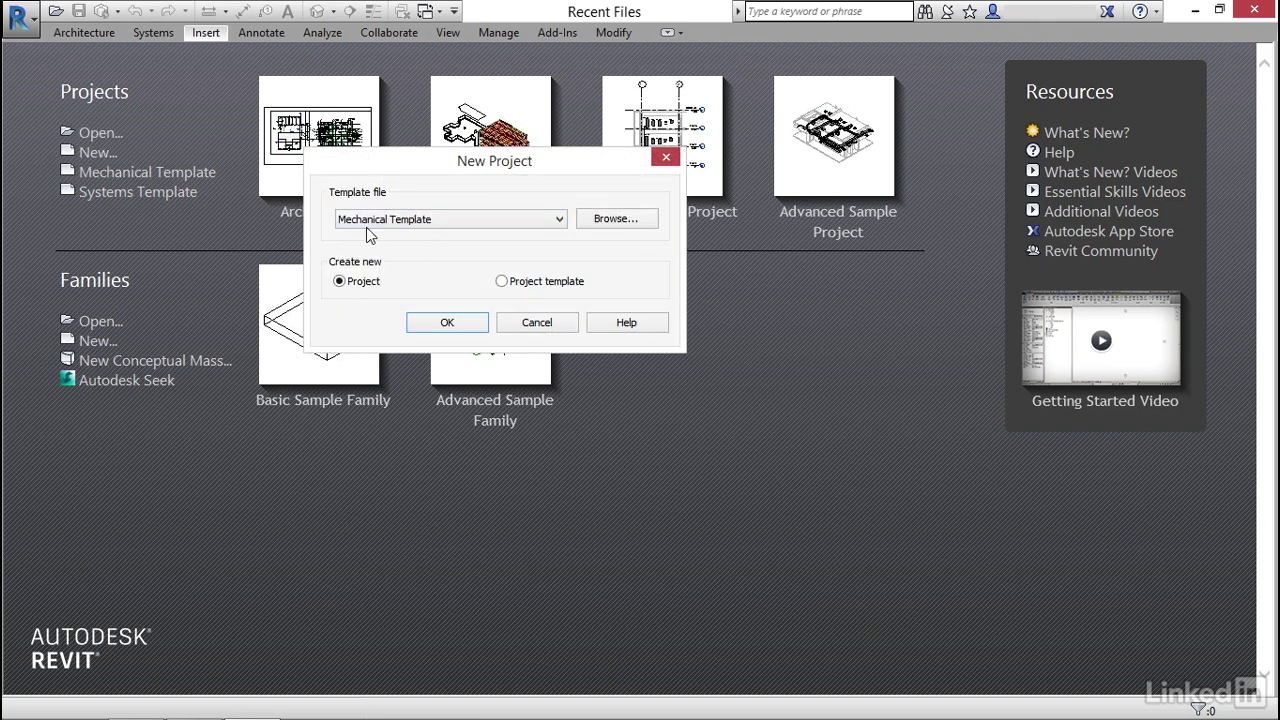
click(465, 326)
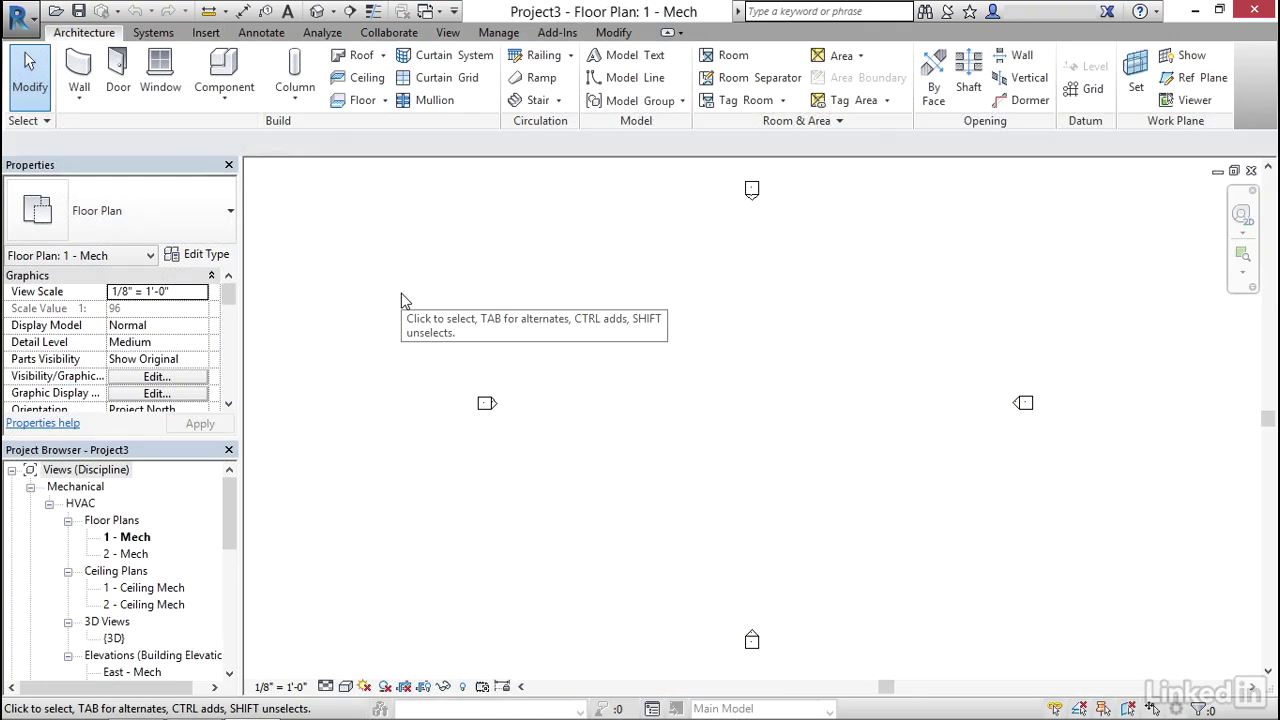
click(206, 33)
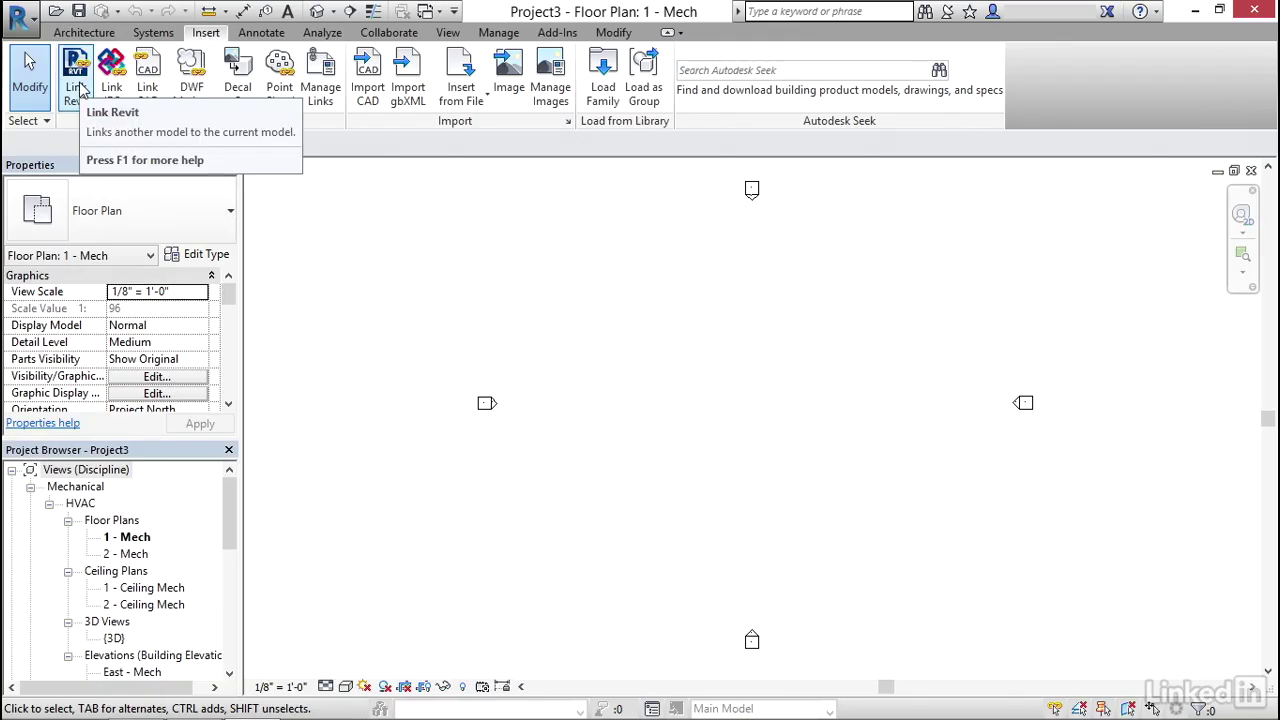
drag(229, 490, 230, 652)
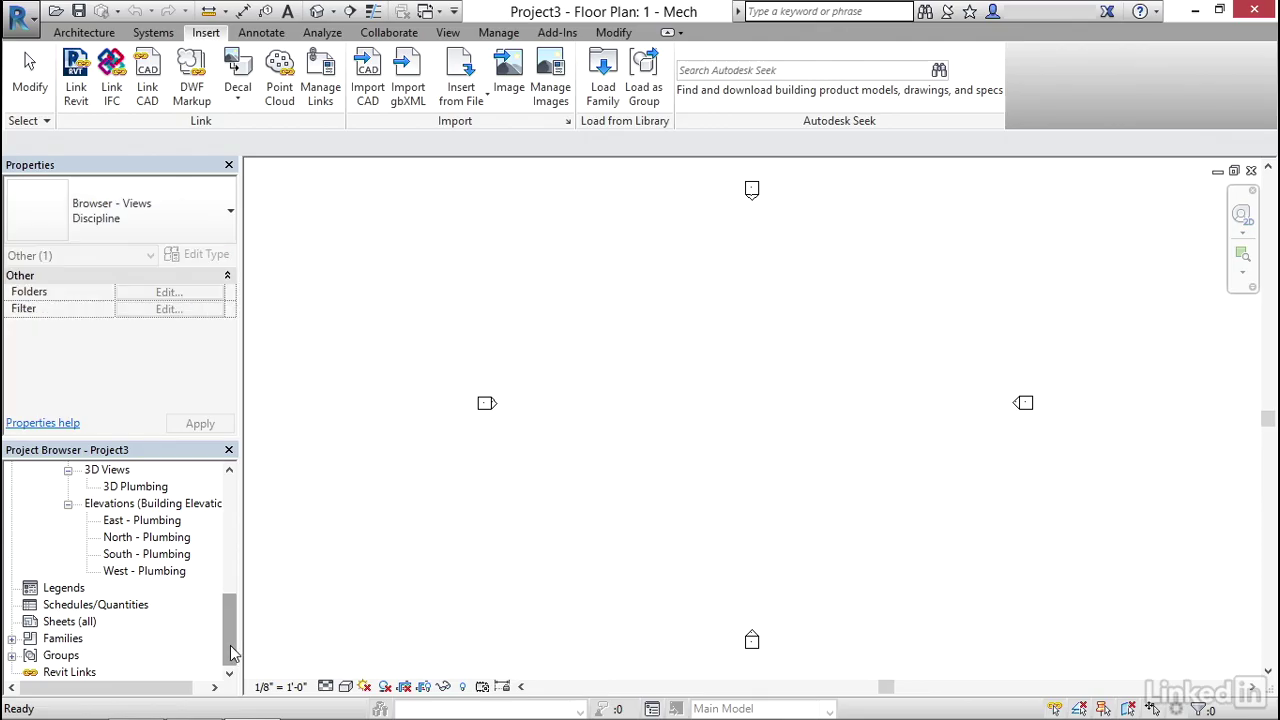
right_click(58, 674)
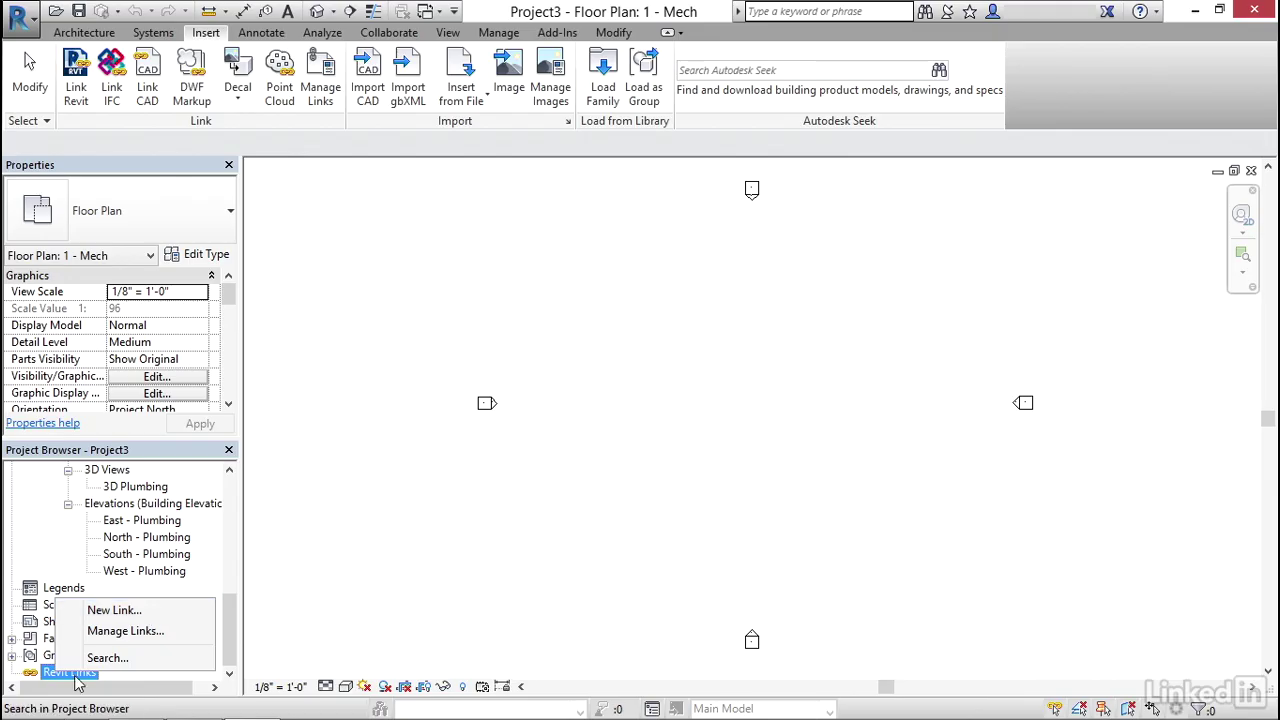
- Choose Architectural.rvt as a new link with RVT Files and Auto - Origin to Origin positioning
click(114, 610)
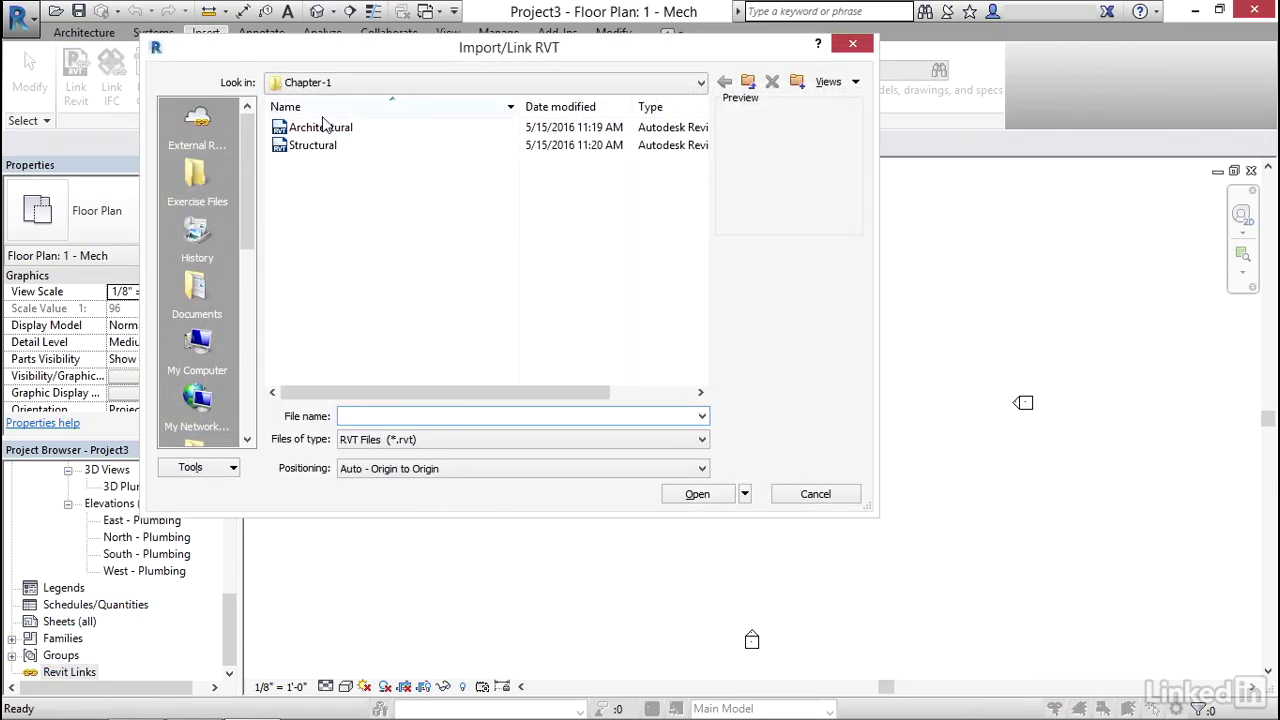
click(320, 129)
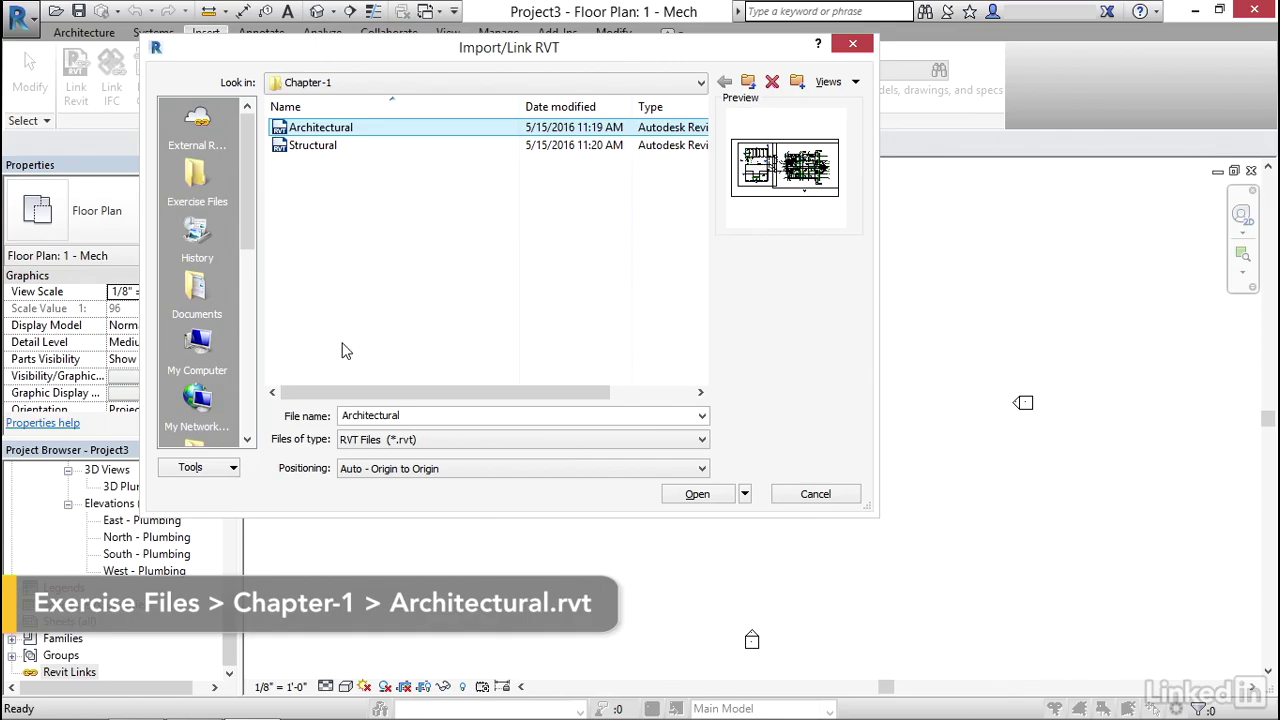
click(368, 446)
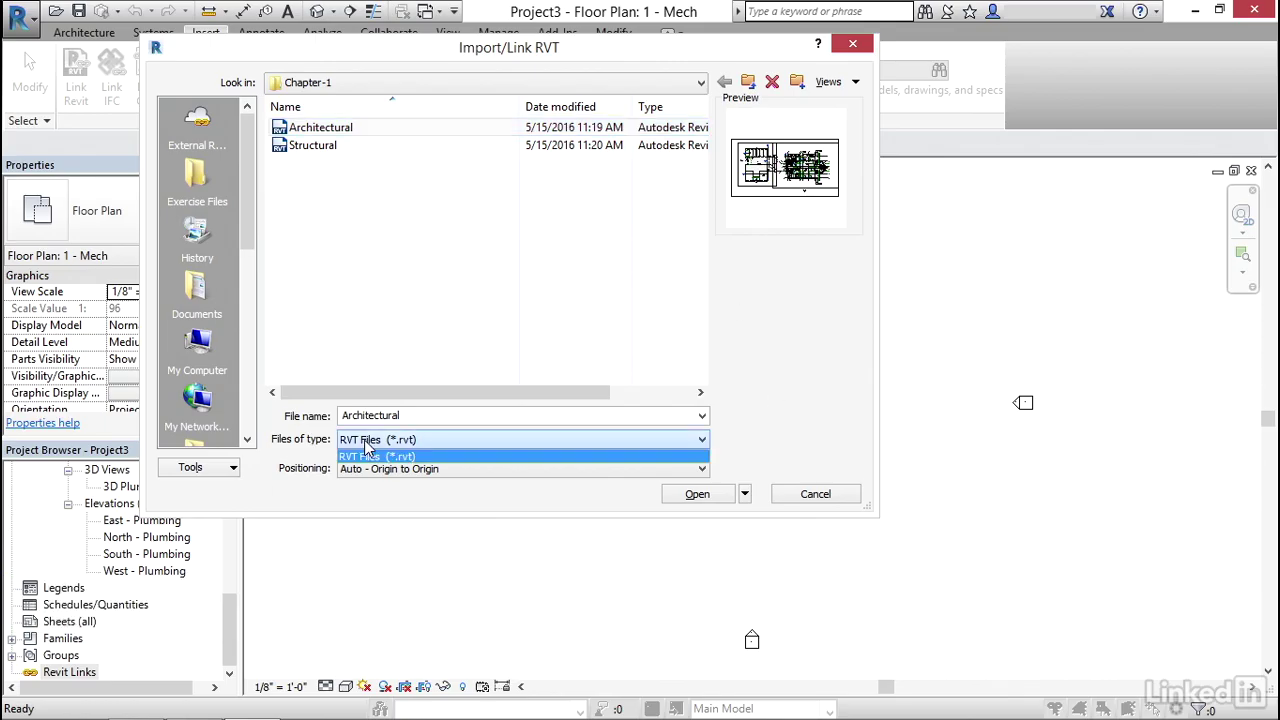
click(386, 449)
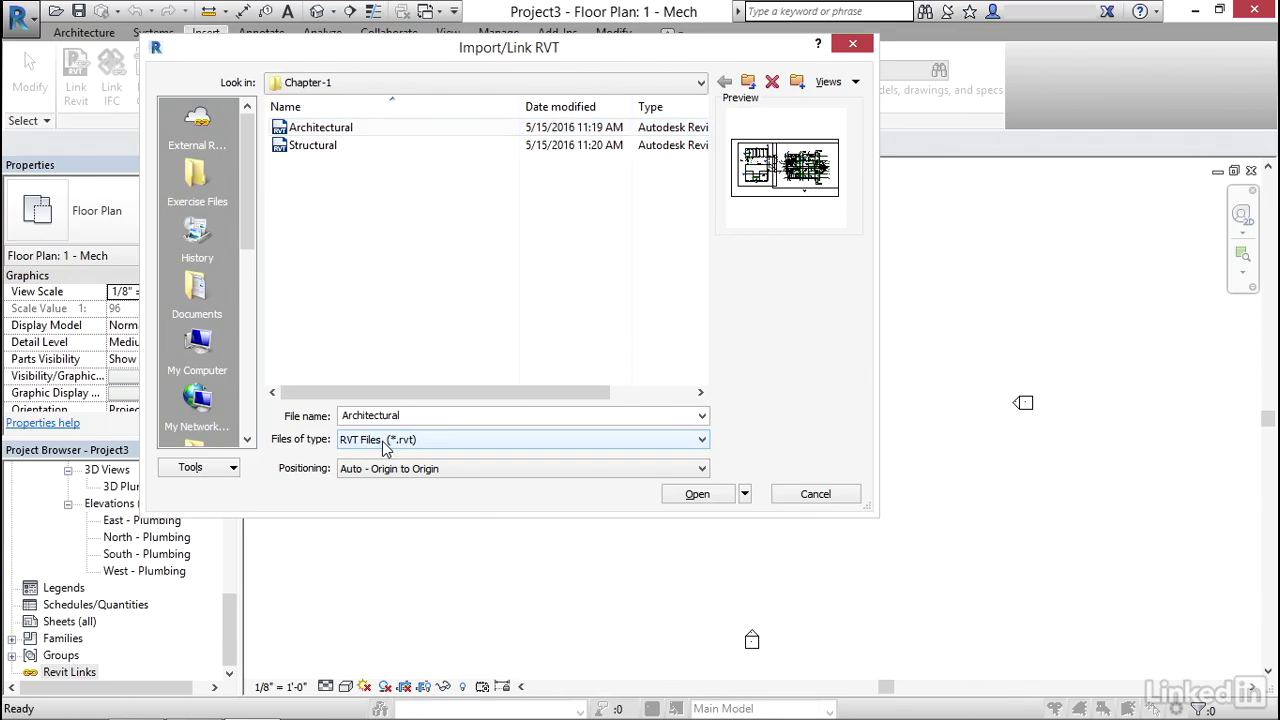
click(443, 470)
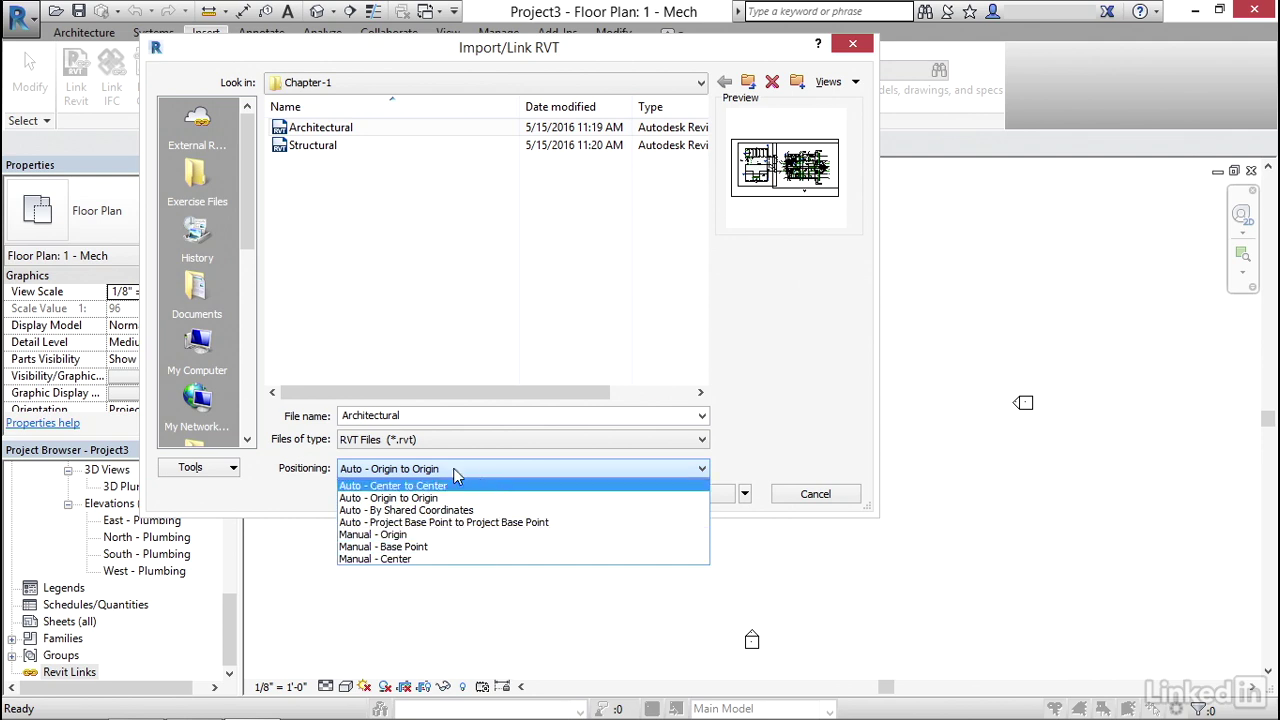
click(397, 498)
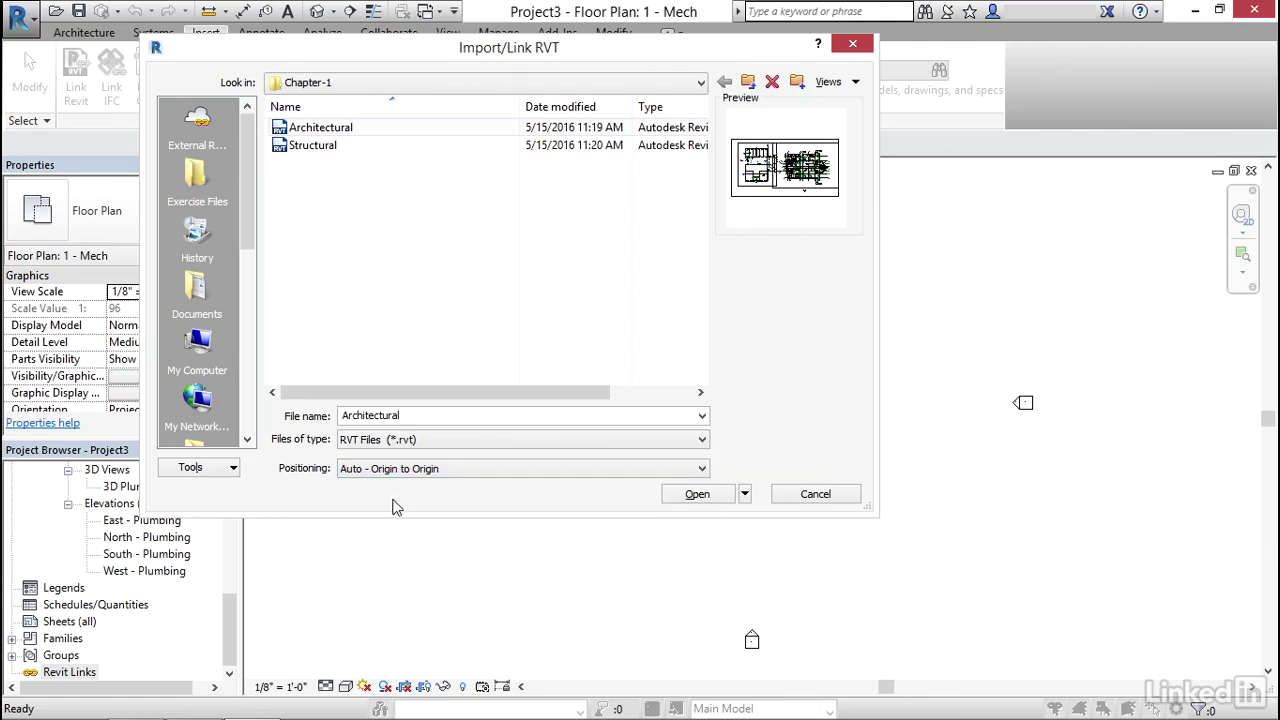
- Link the Architectural model, zoom out to the whole plan and pin the link
click(702, 501)
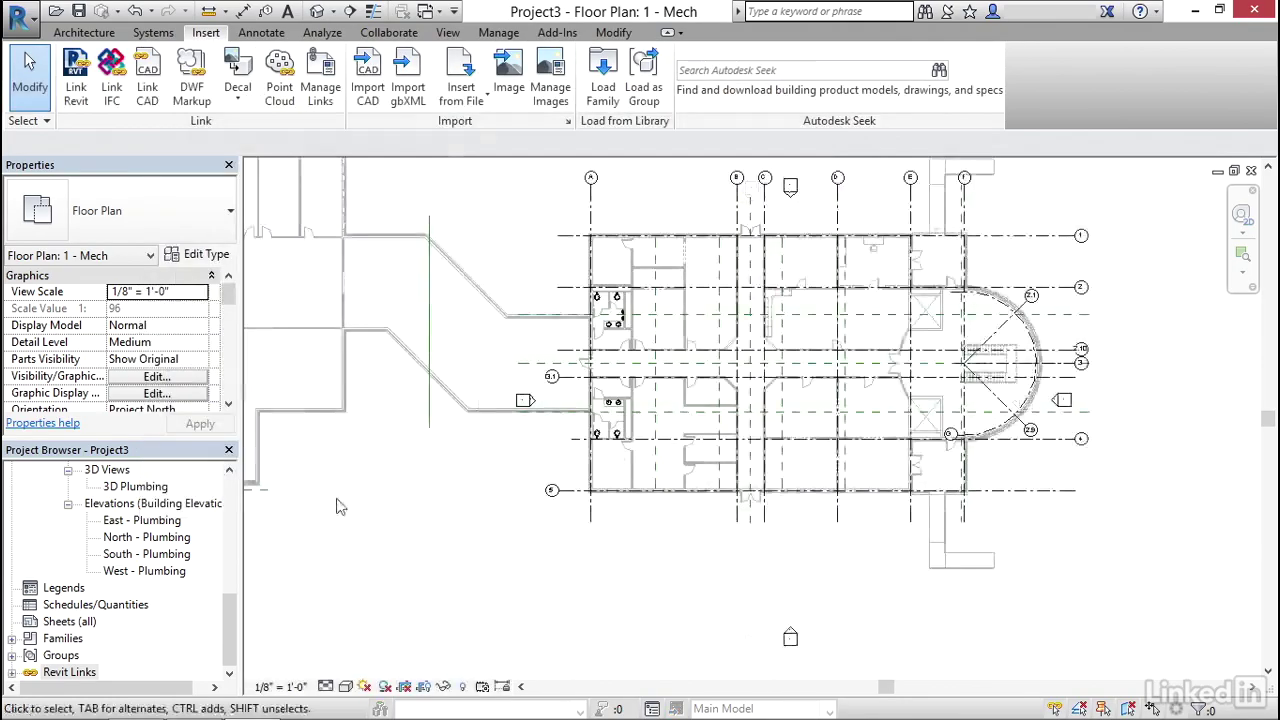
drag(229, 625, 222, 501)
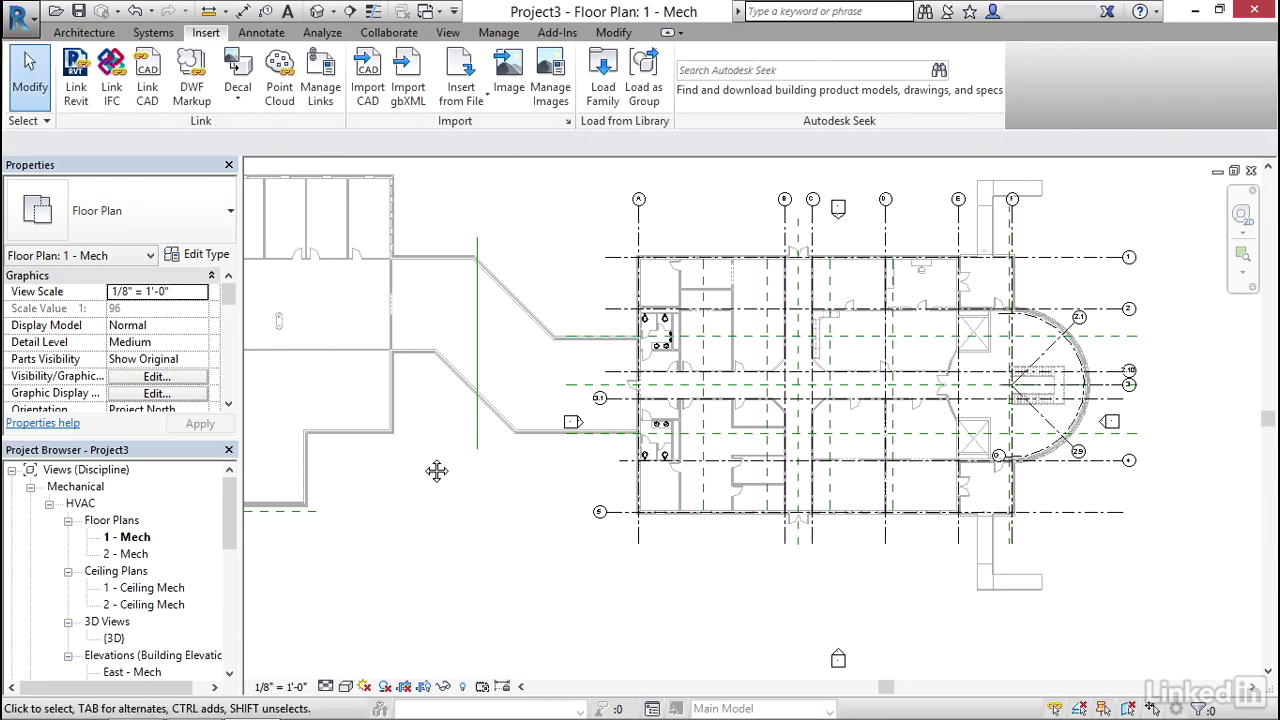
middle_drag(434, 466, 535, 472)
scroll(548, 470, down, 1)
scroll(548, 470, down, 1)
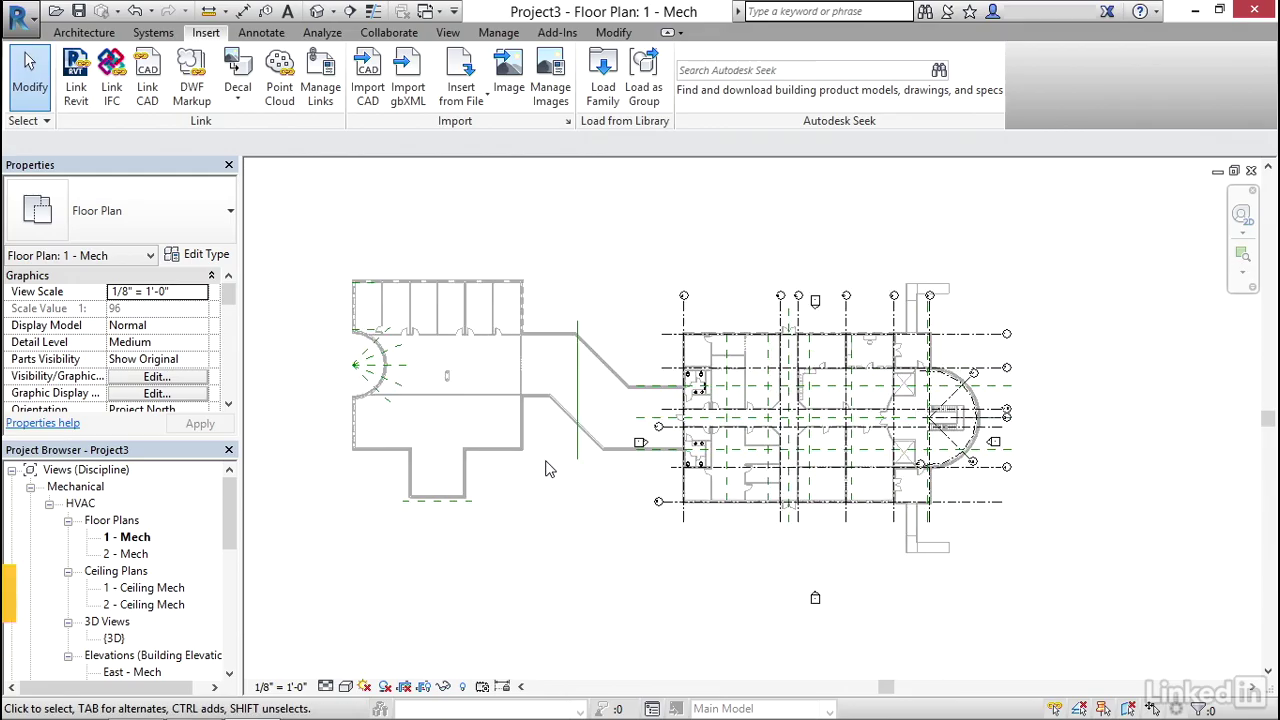
scroll(548, 470, down, 1)
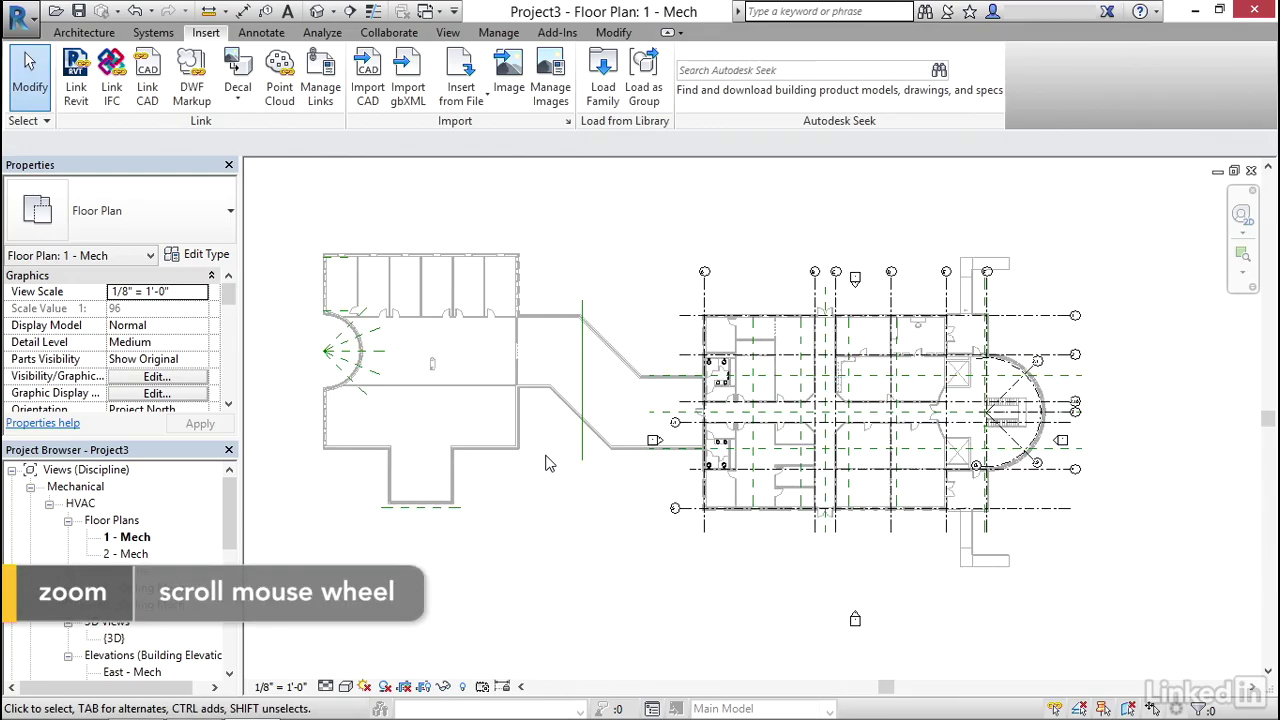
click(543, 393)
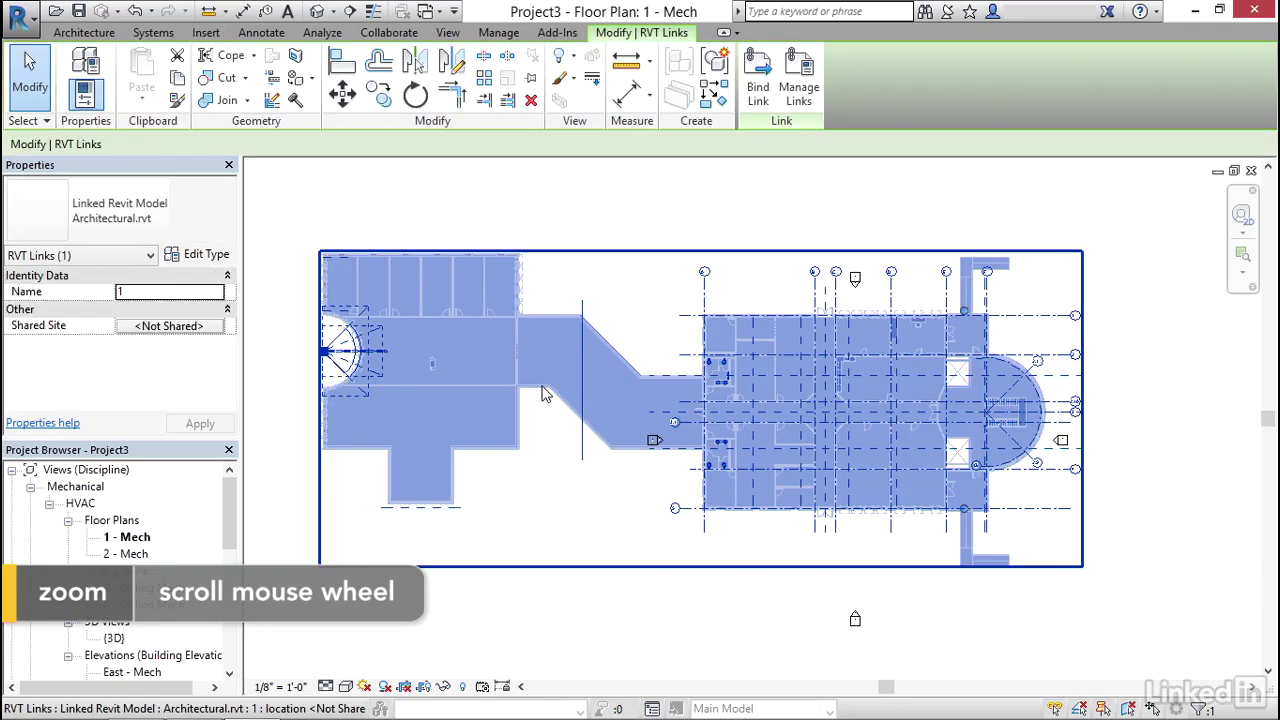
click(531, 80)
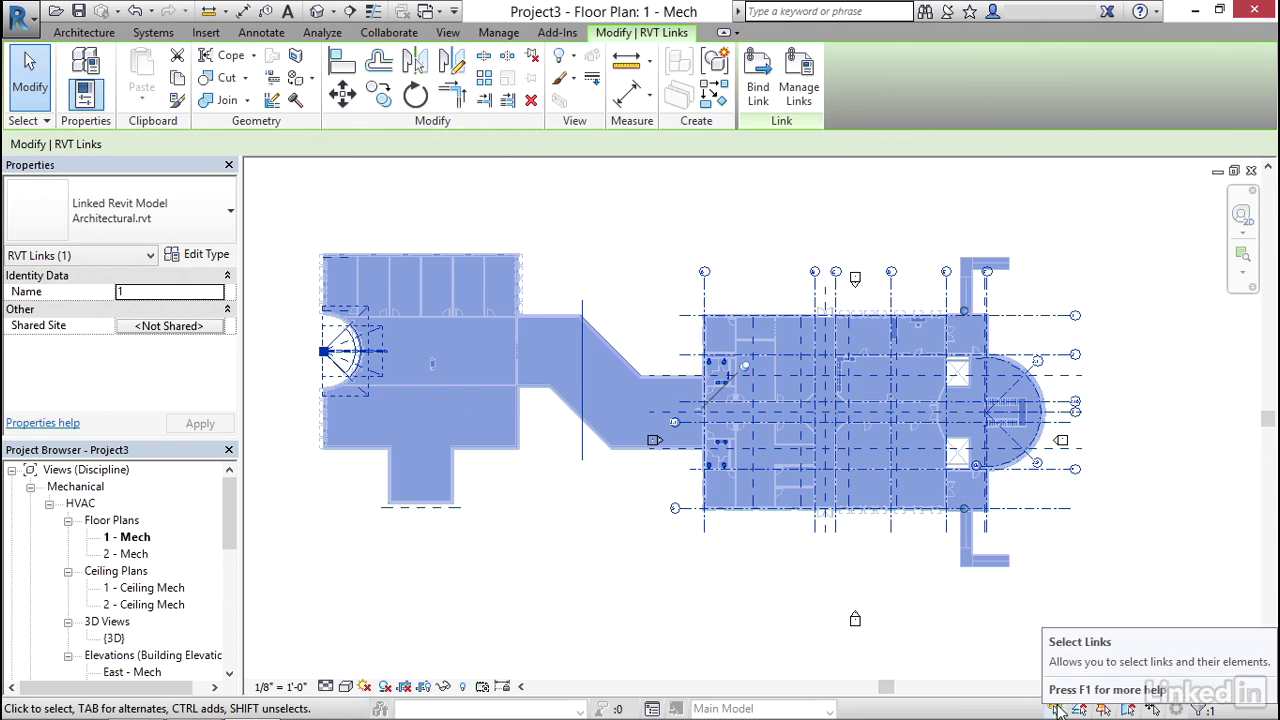
- Test the Select Links and Select Pinned Elements toggles, then reselect the Architectural link
click(856, 543)
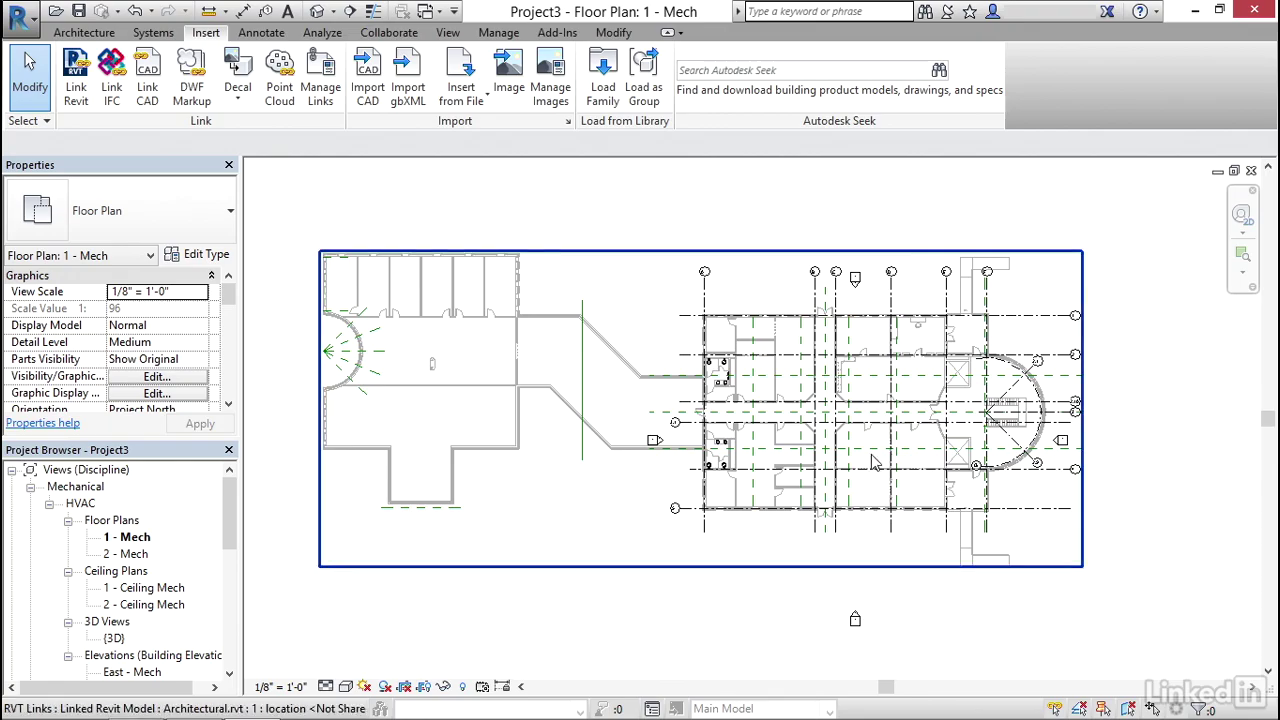
click(856, 519)
click(1014, 617)
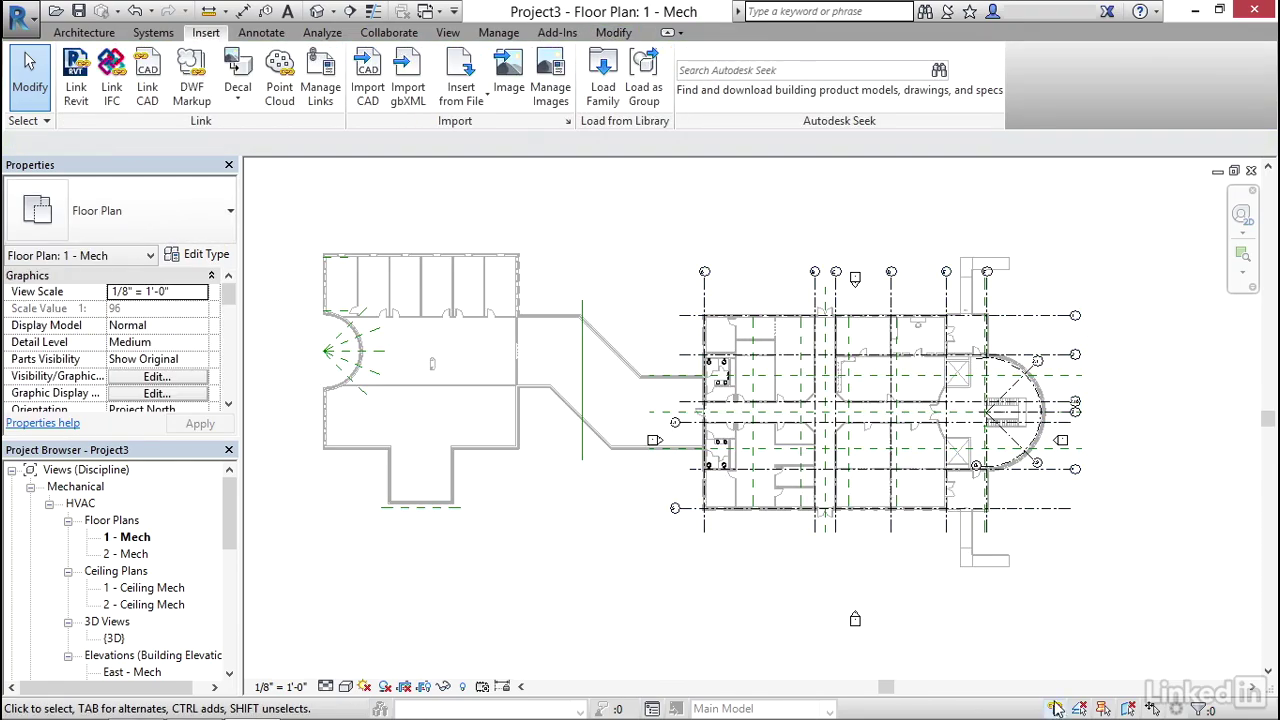
click(1057, 709)
click(1057, 709)
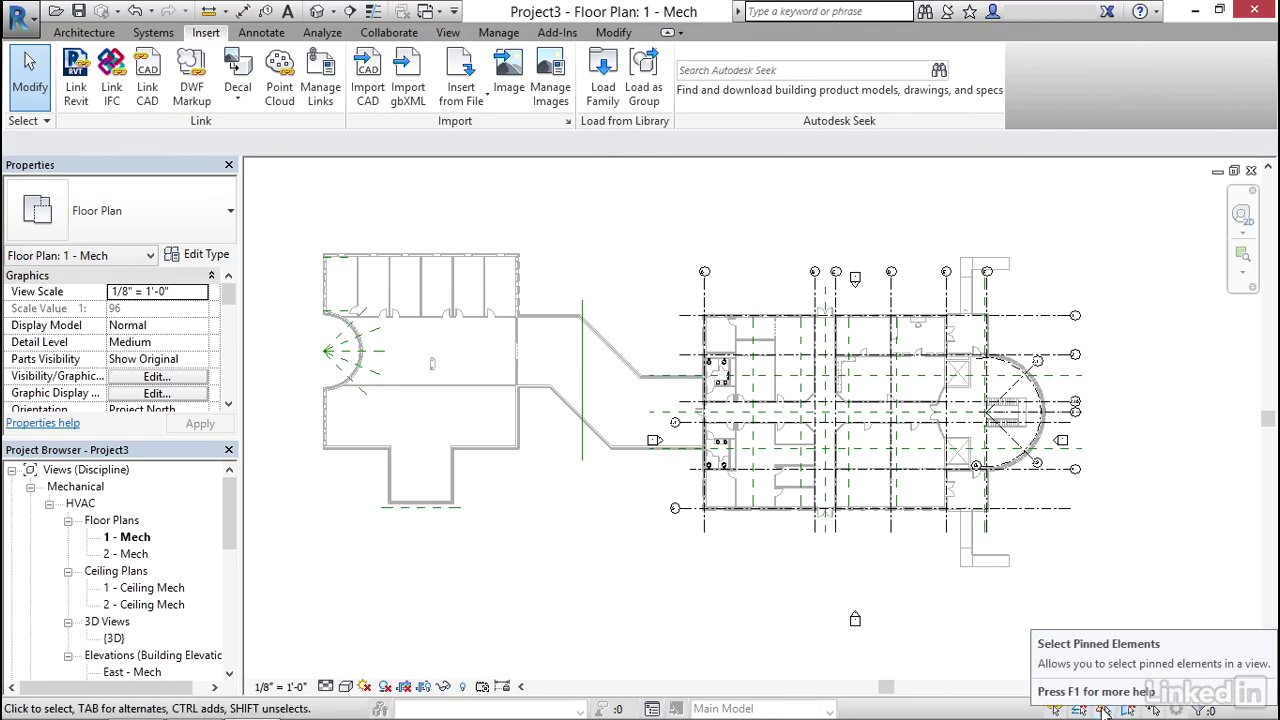
click(1104, 709)
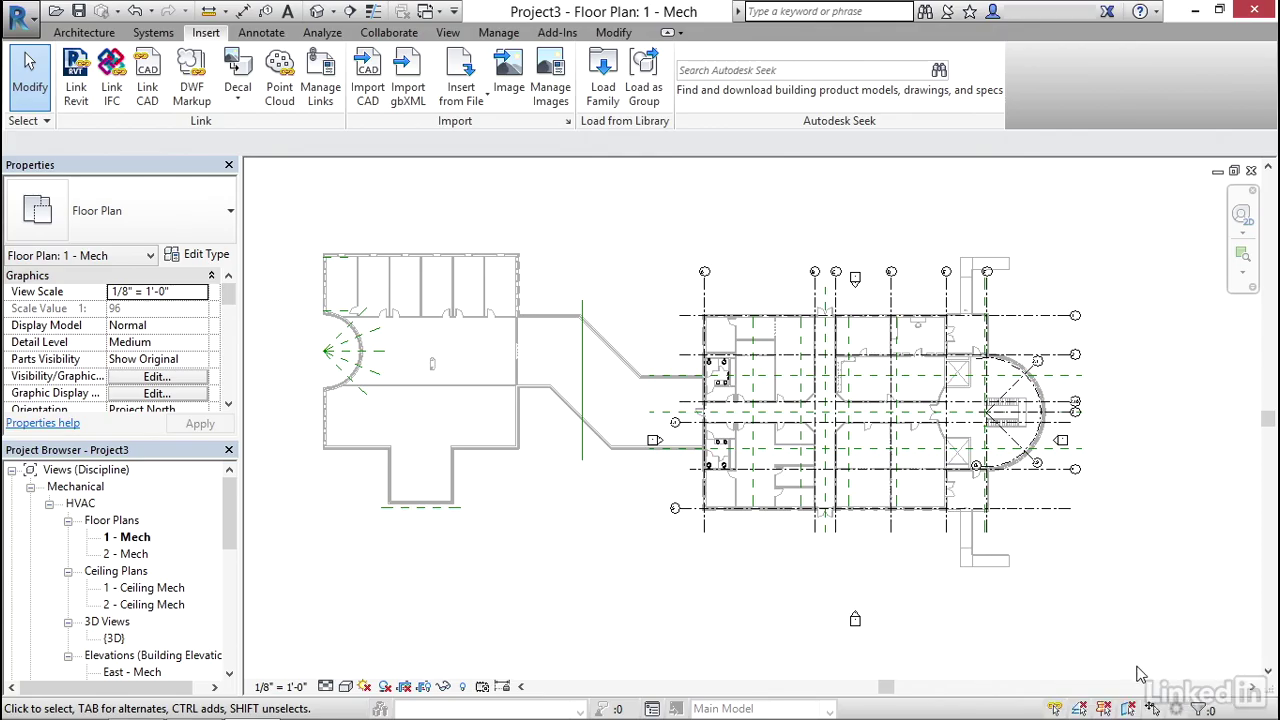
click(1103, 710)
click(517, 276)
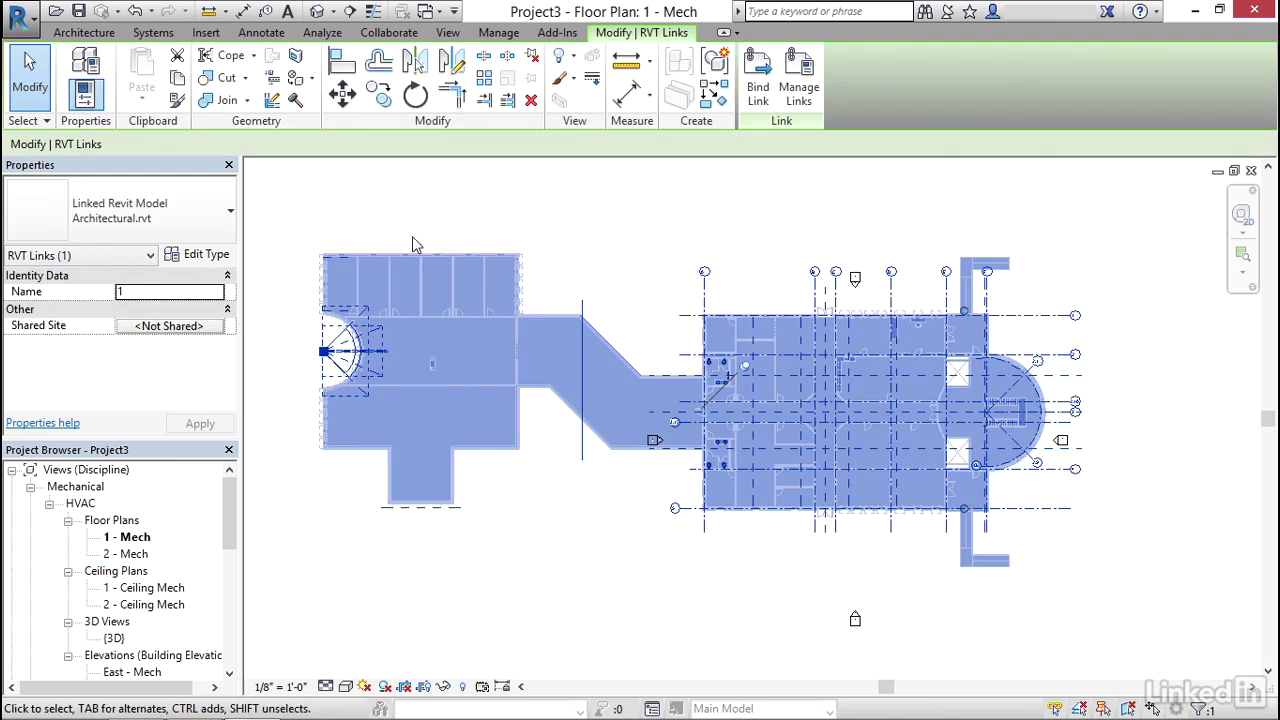
- Turn on Room Bounding for the Architectural link type, keeping Overlay as the reference type
click(218, 258)
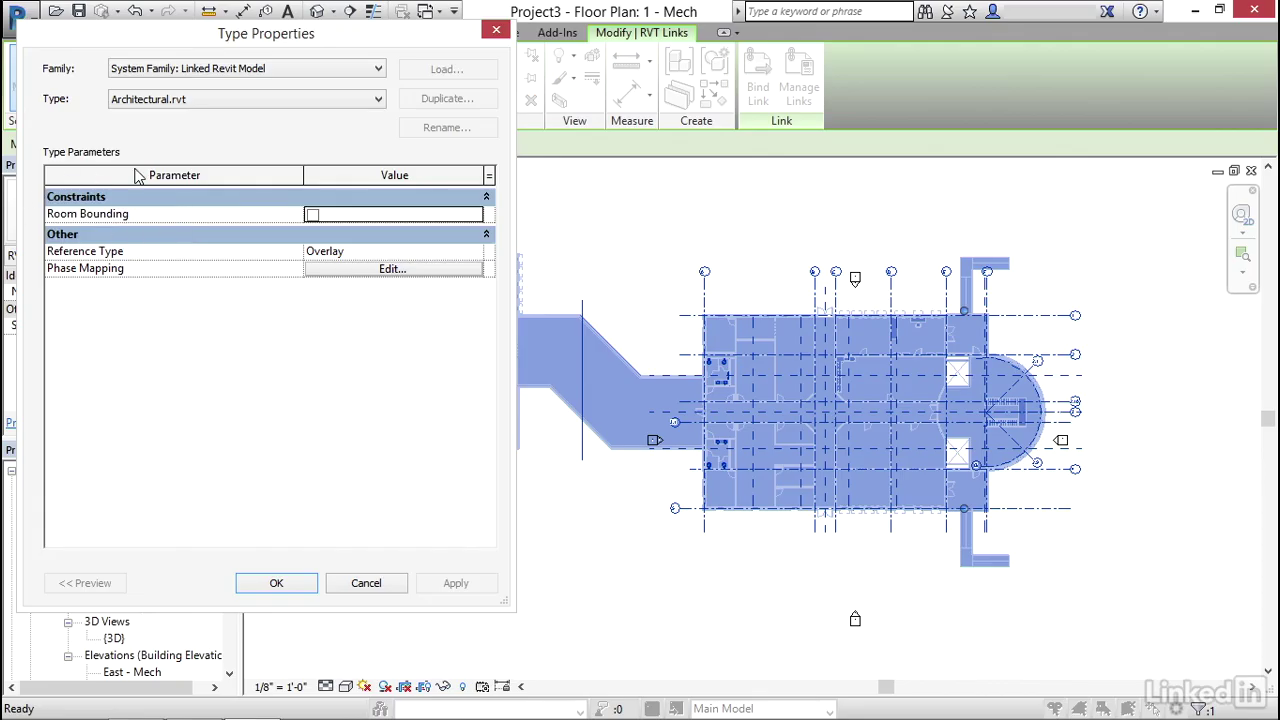
click(312, 216)
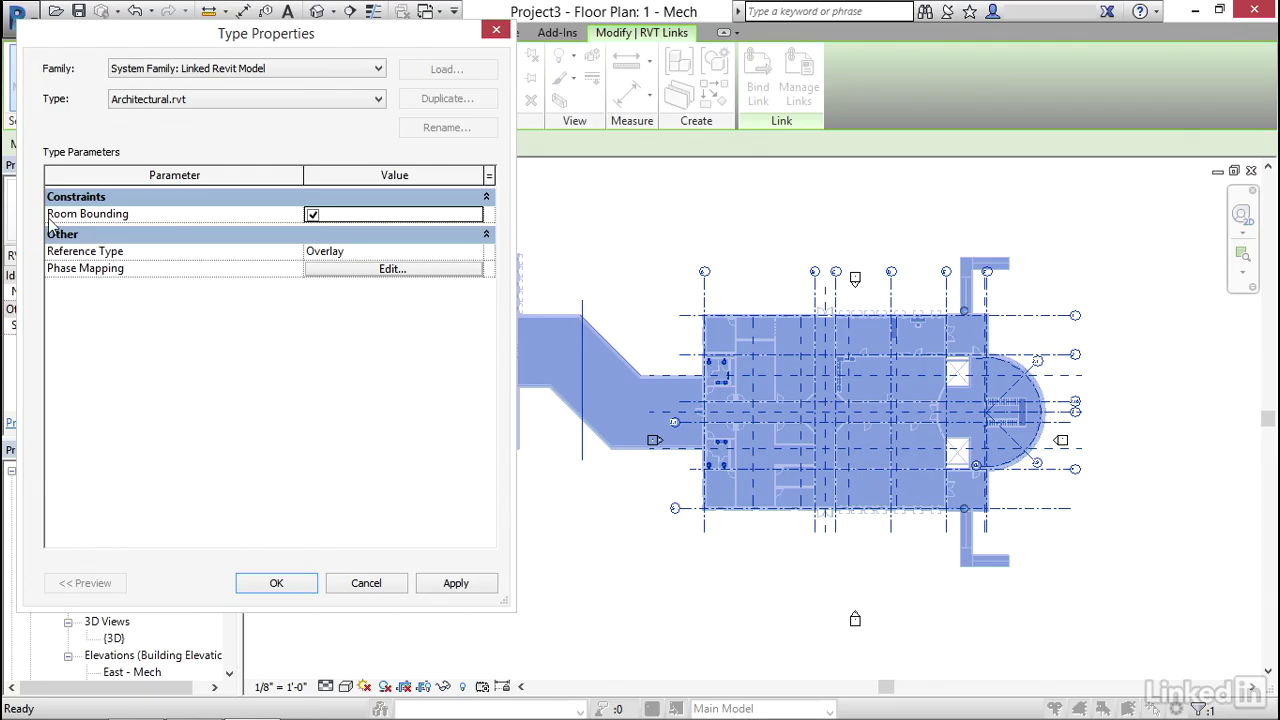
click(372, 252)
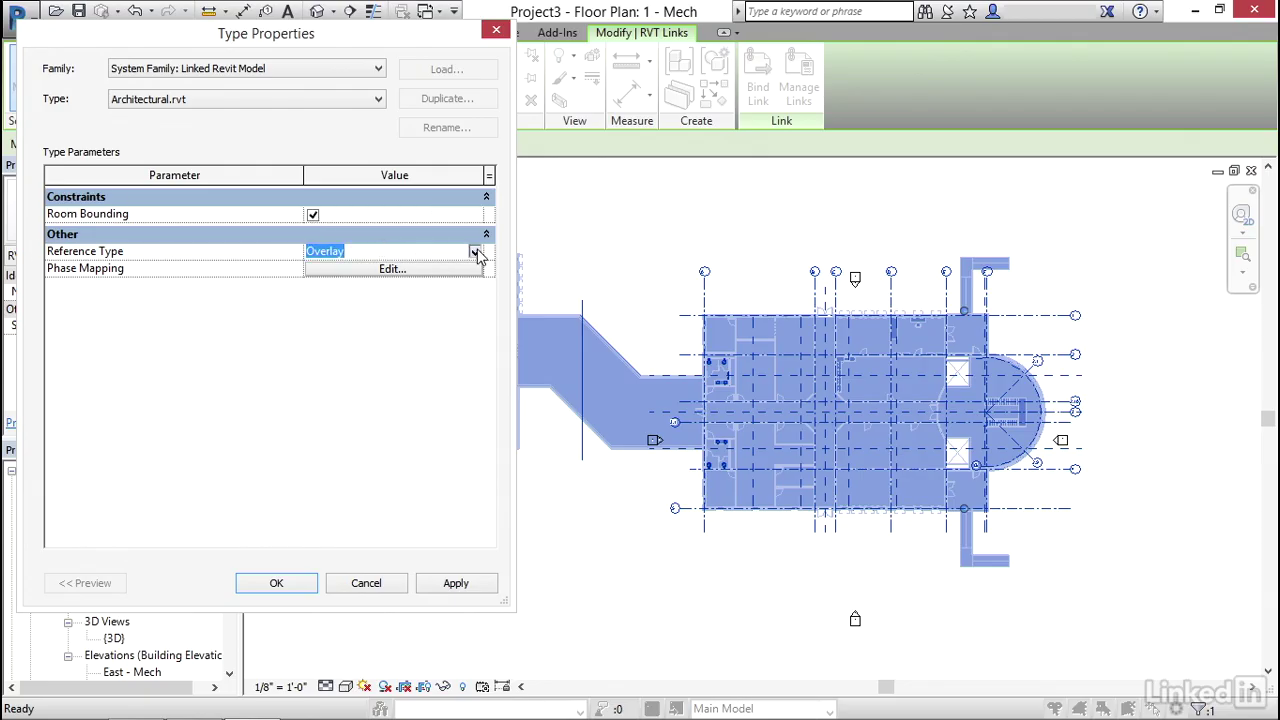
click(475, 253)
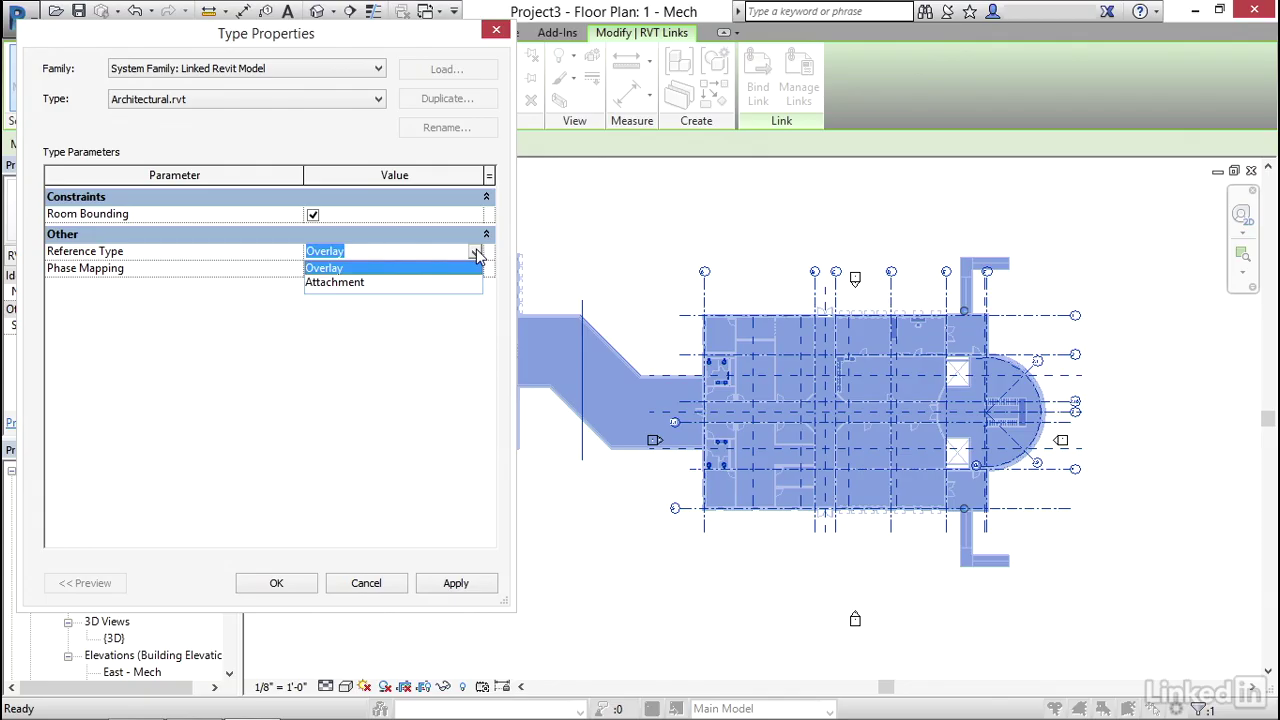
click(476, 253)
click(396, 250)
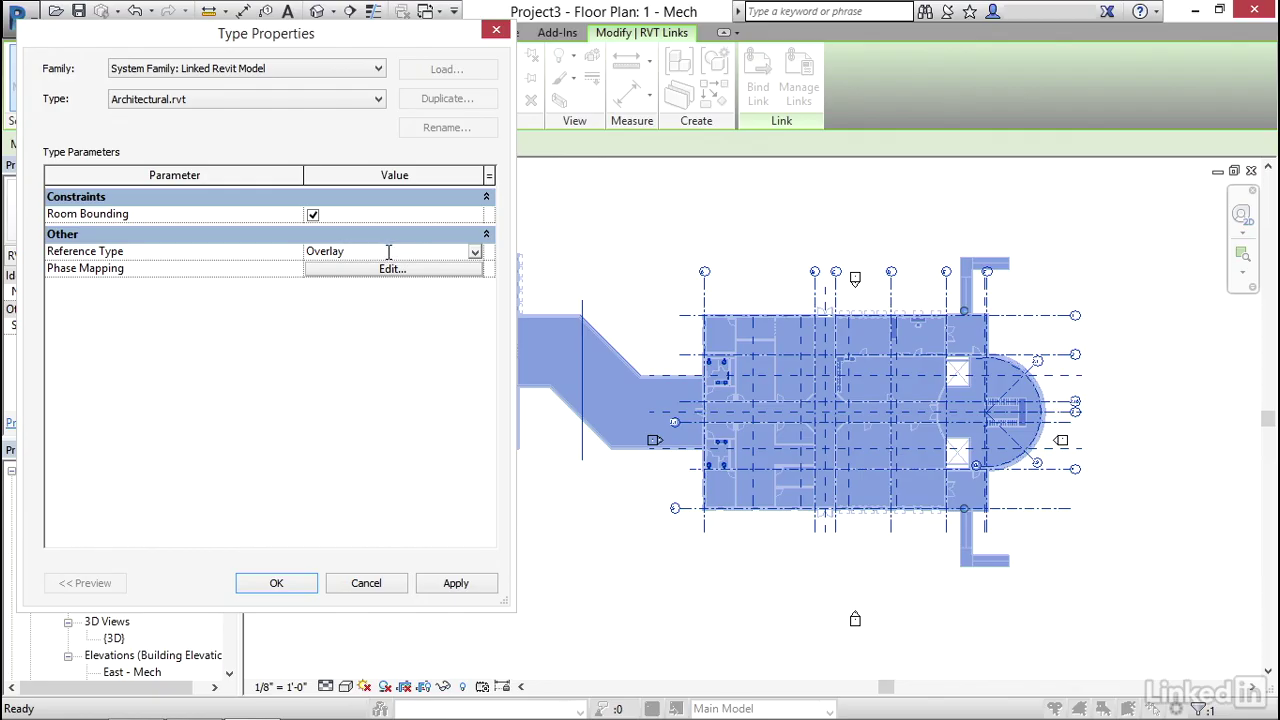
click(477, 253)
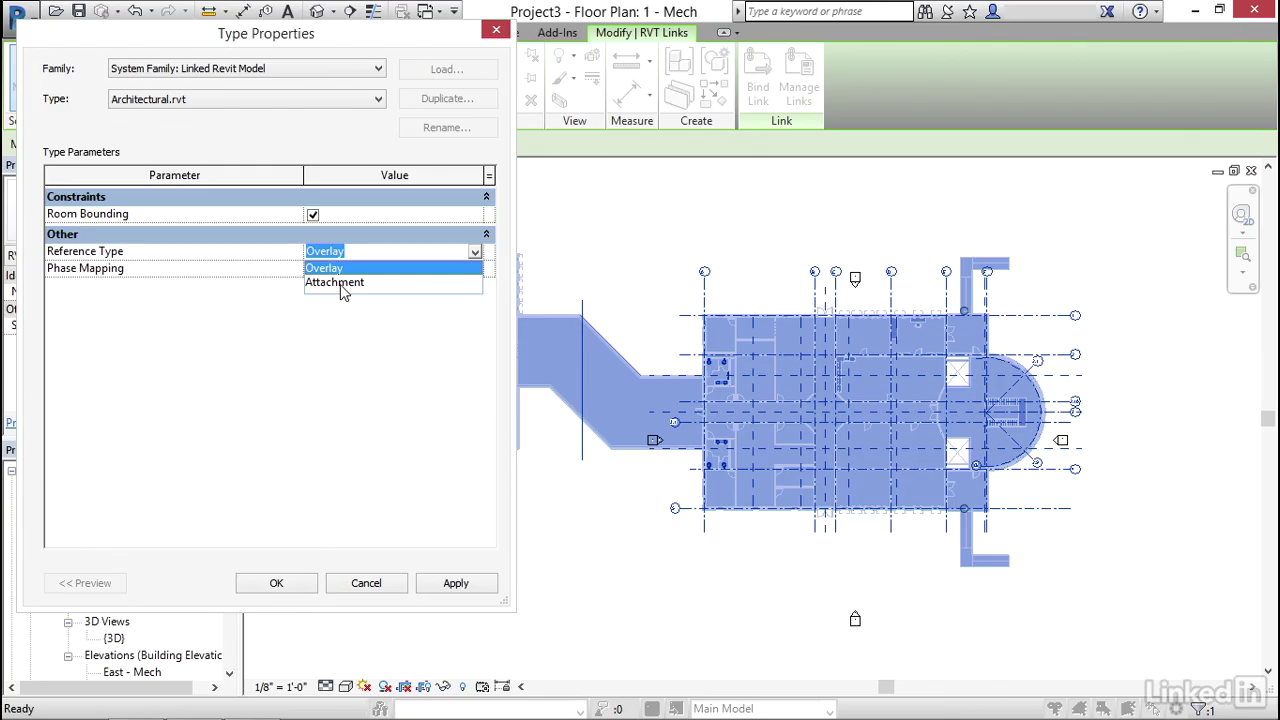
click(365, 268)
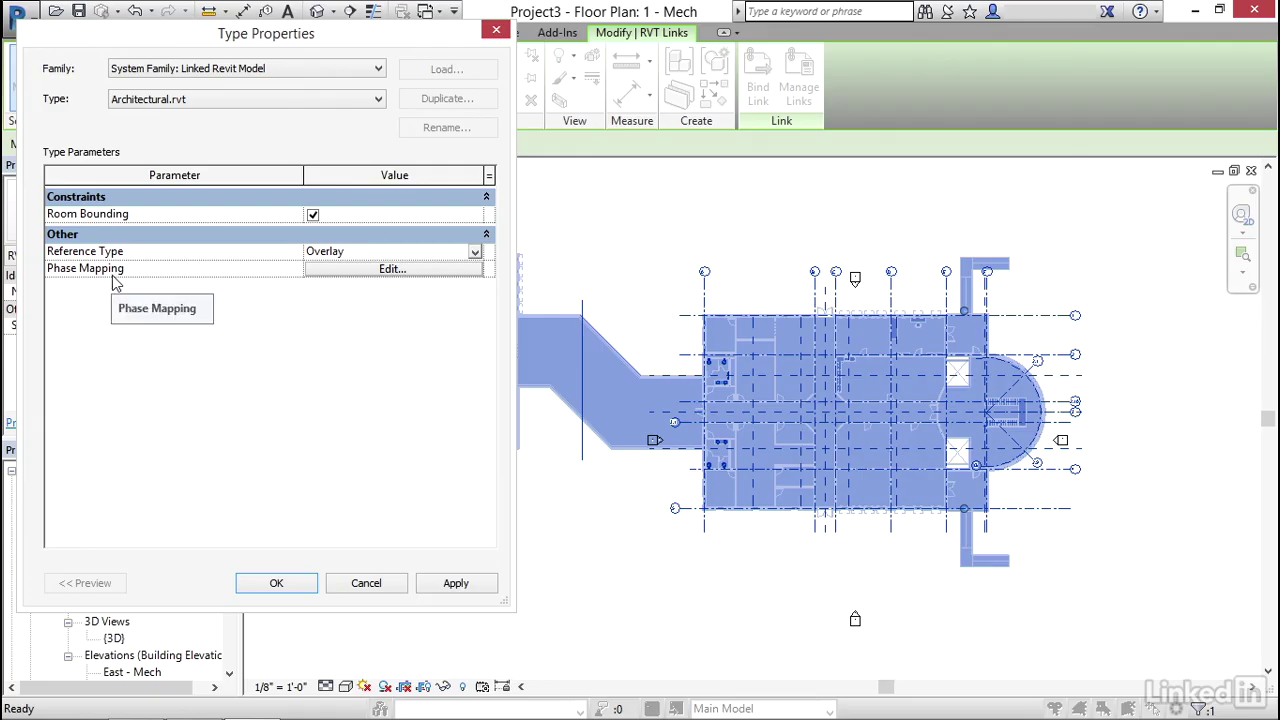
- Map New Construction to New Construction in Phase Mapping and apply the link type changes
click(375, 271)
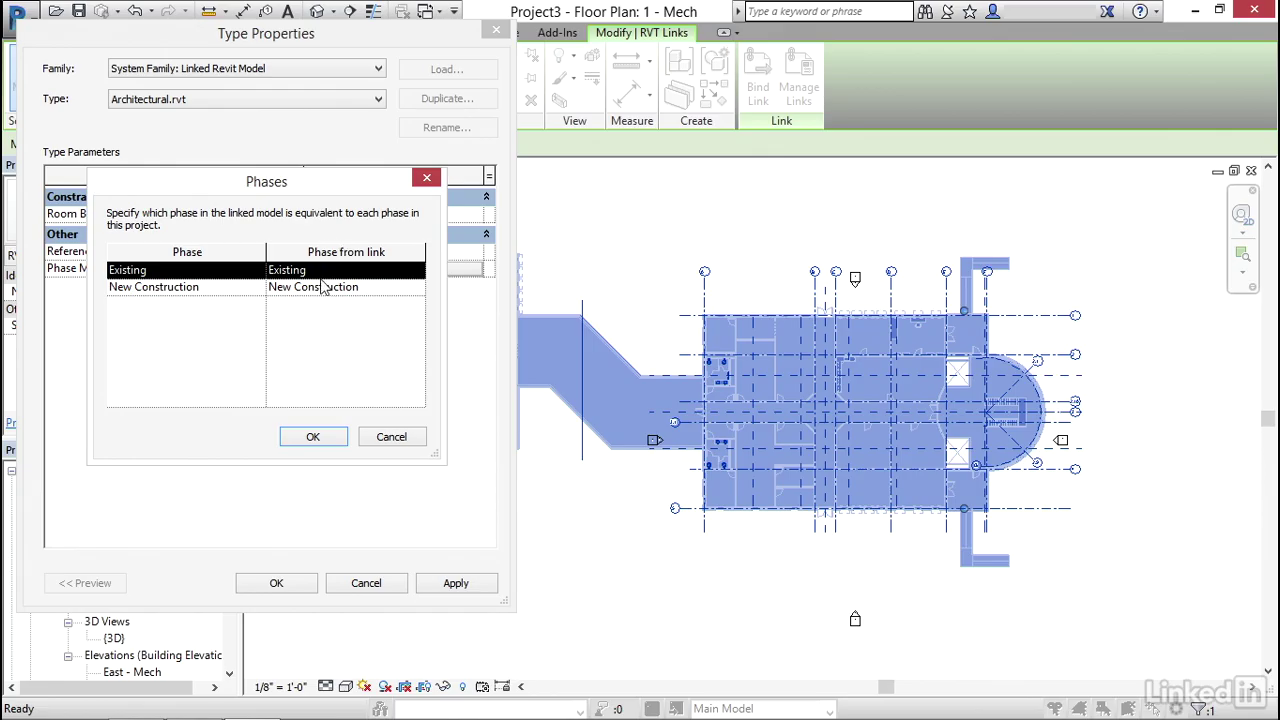
click(183, 296)
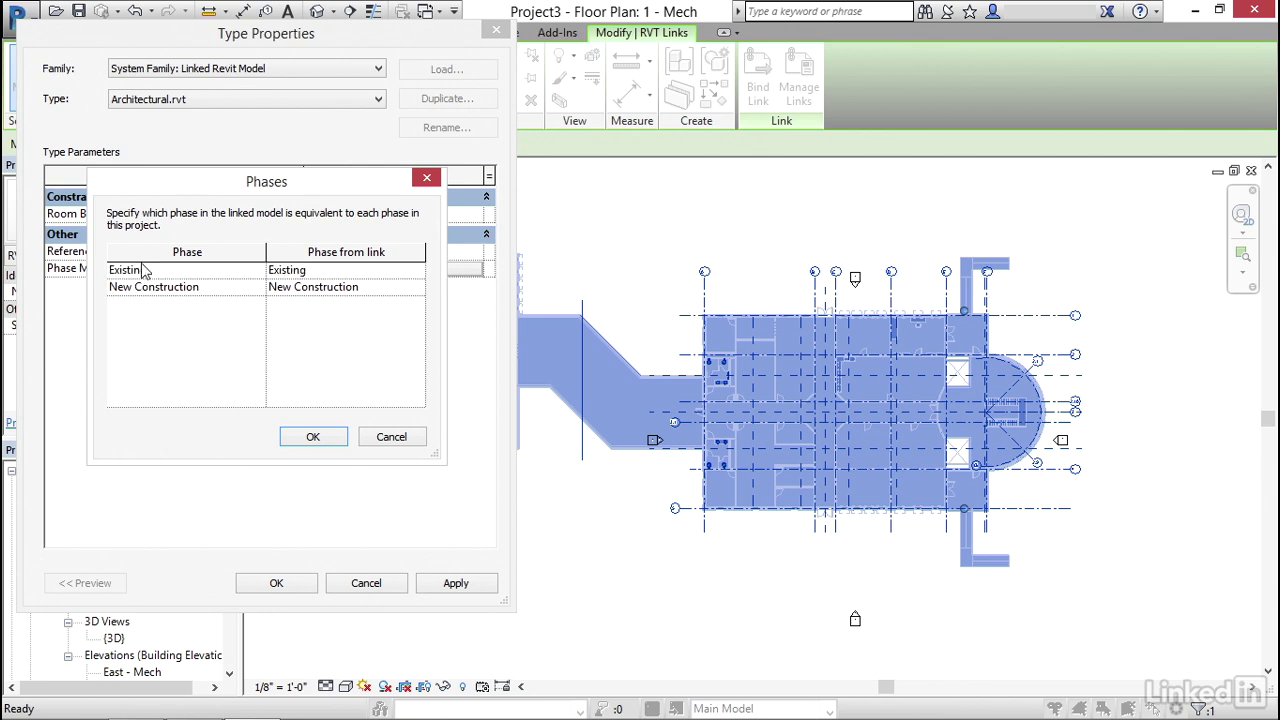
click(342, 290)
click(418, 288)
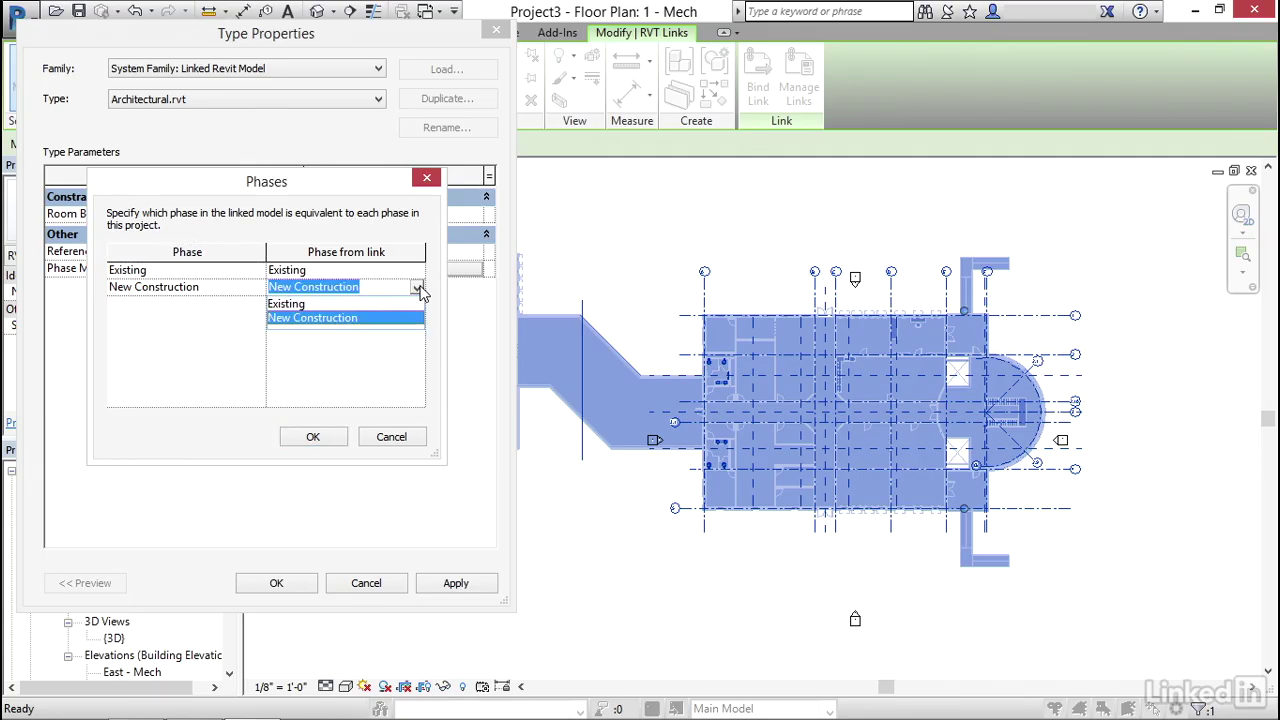
click(419, 289)
click(373, 287)
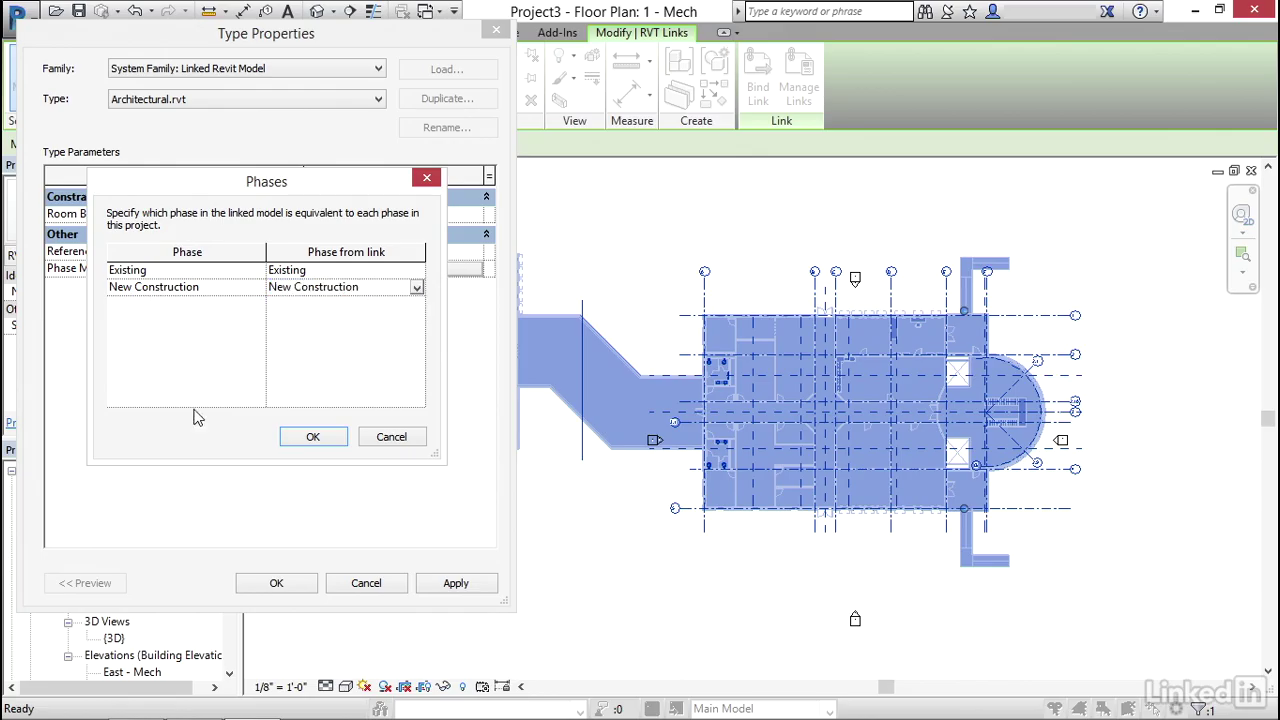
click(311, 436)
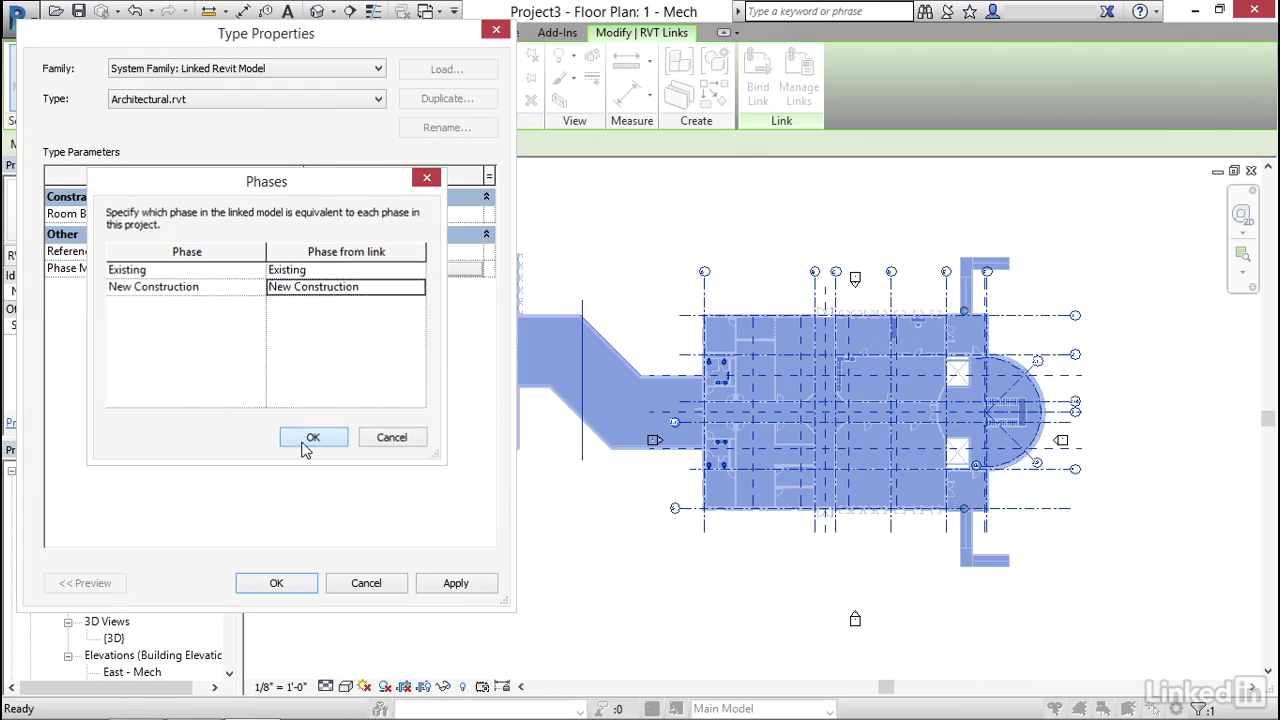
click(443, 590)
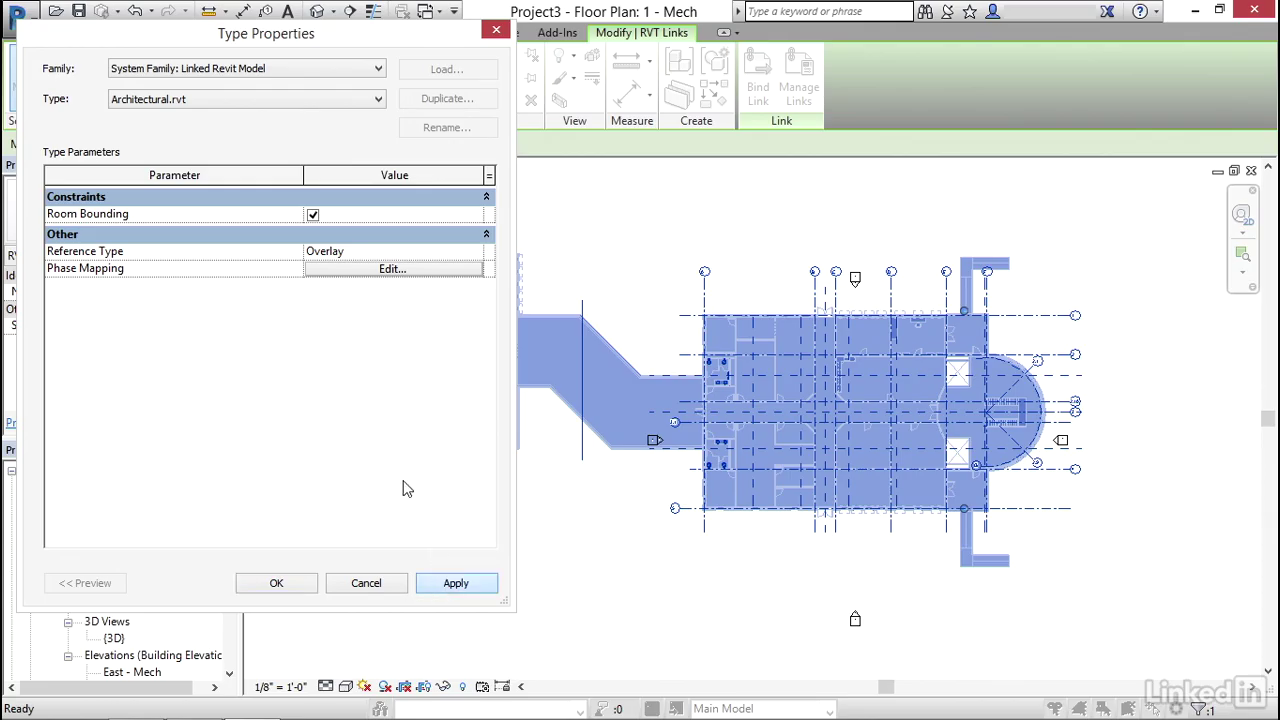
click(277, 583)
click(579, 557)
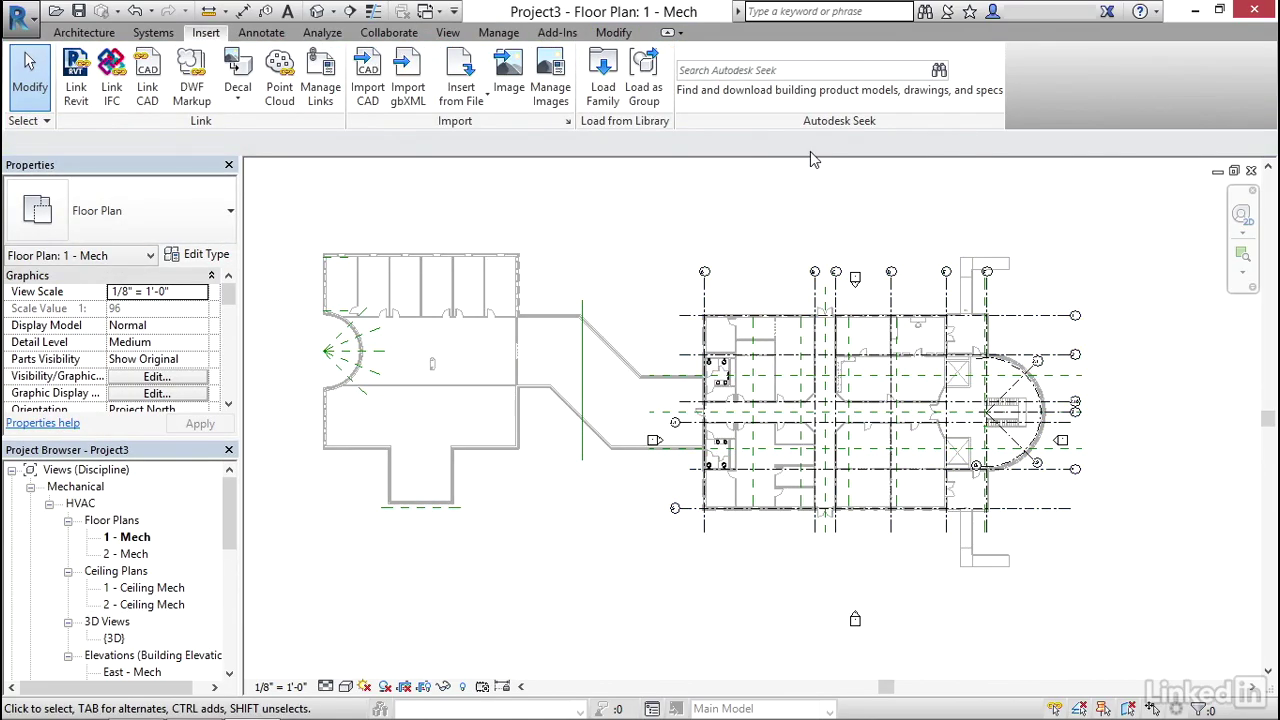
- Set the Halftone/Underlay line weight to 1 and brightness to 78
scroll(640, 378, up, 6)
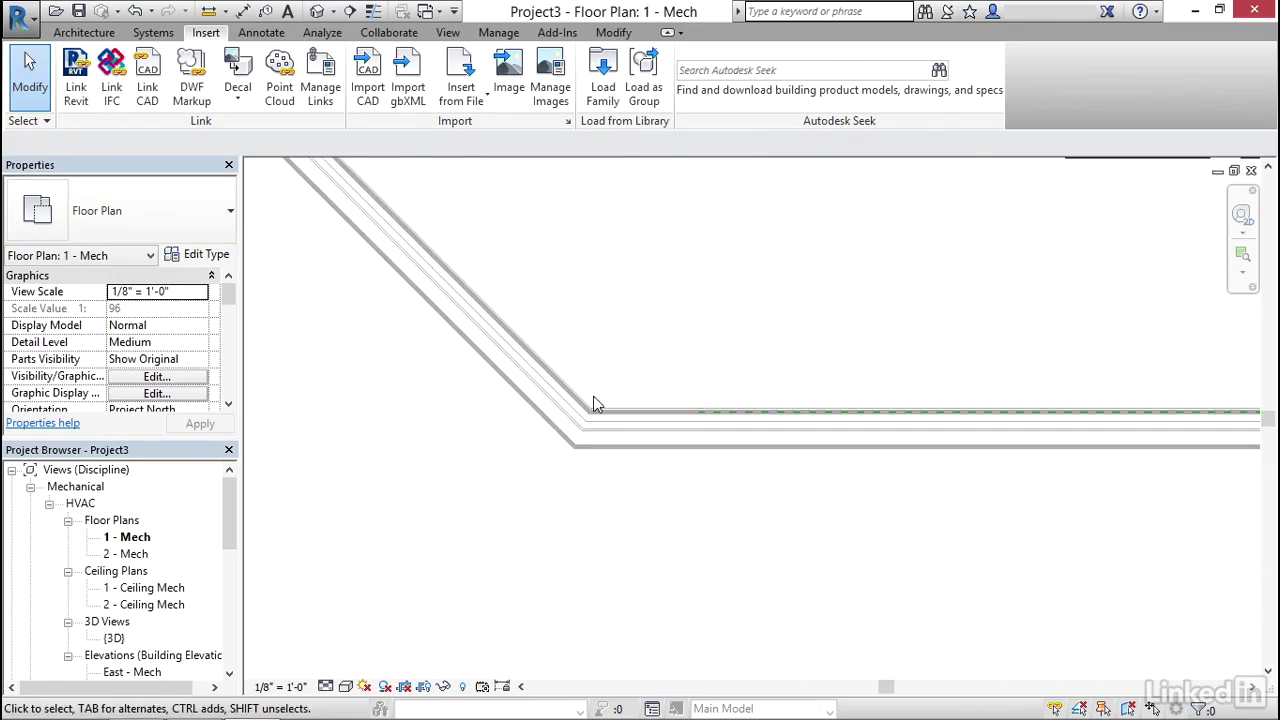
scroll(594, 404, up, 2)
scroll(675, 376, down, 8)
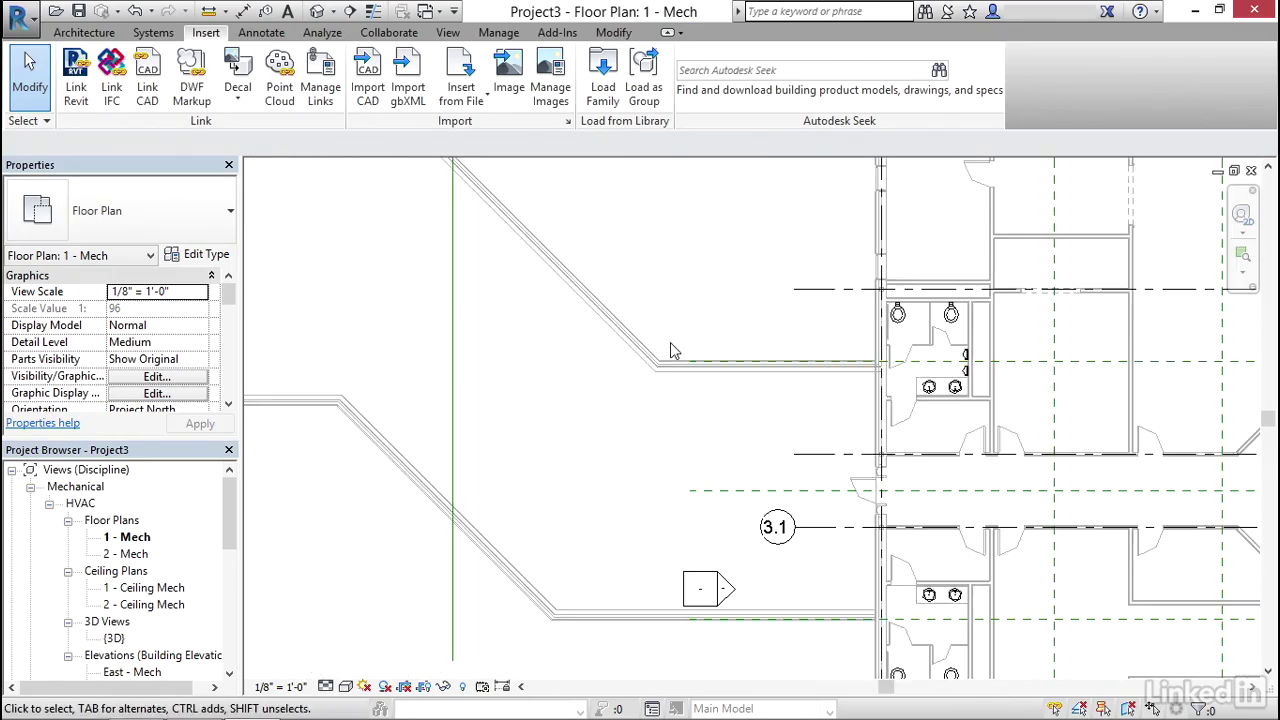
click(498, 32)
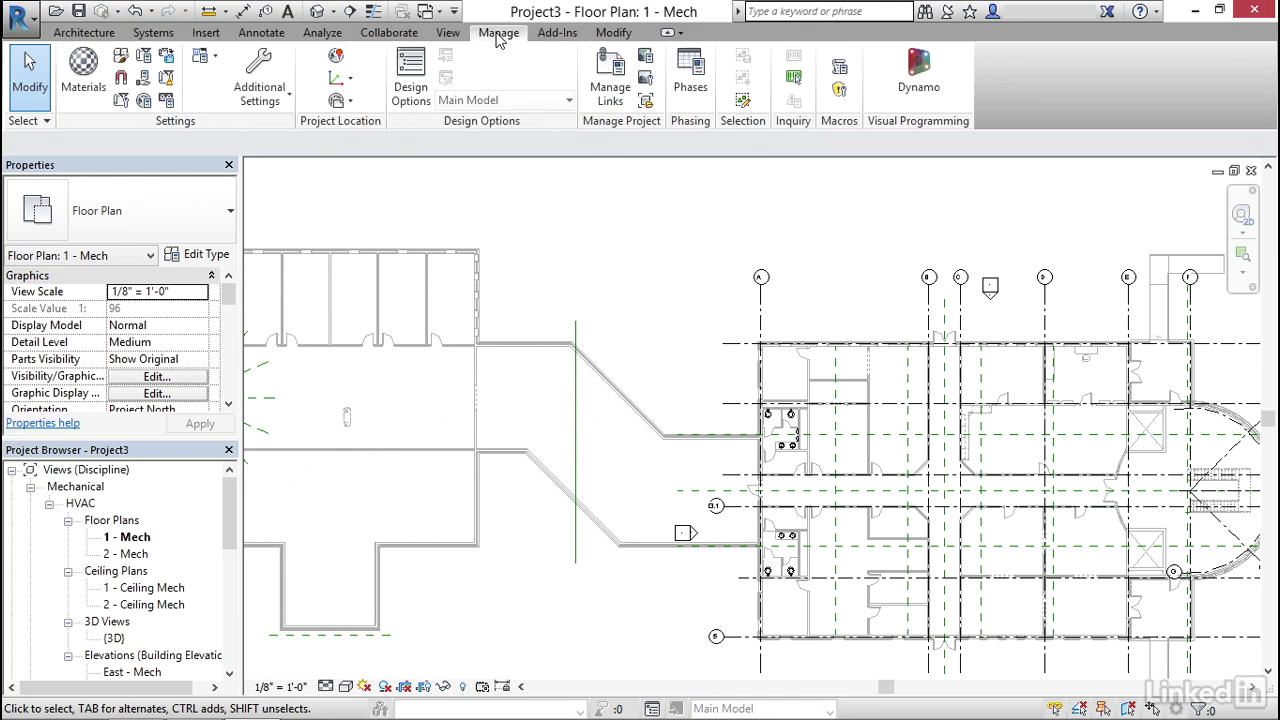
click(281, 104)
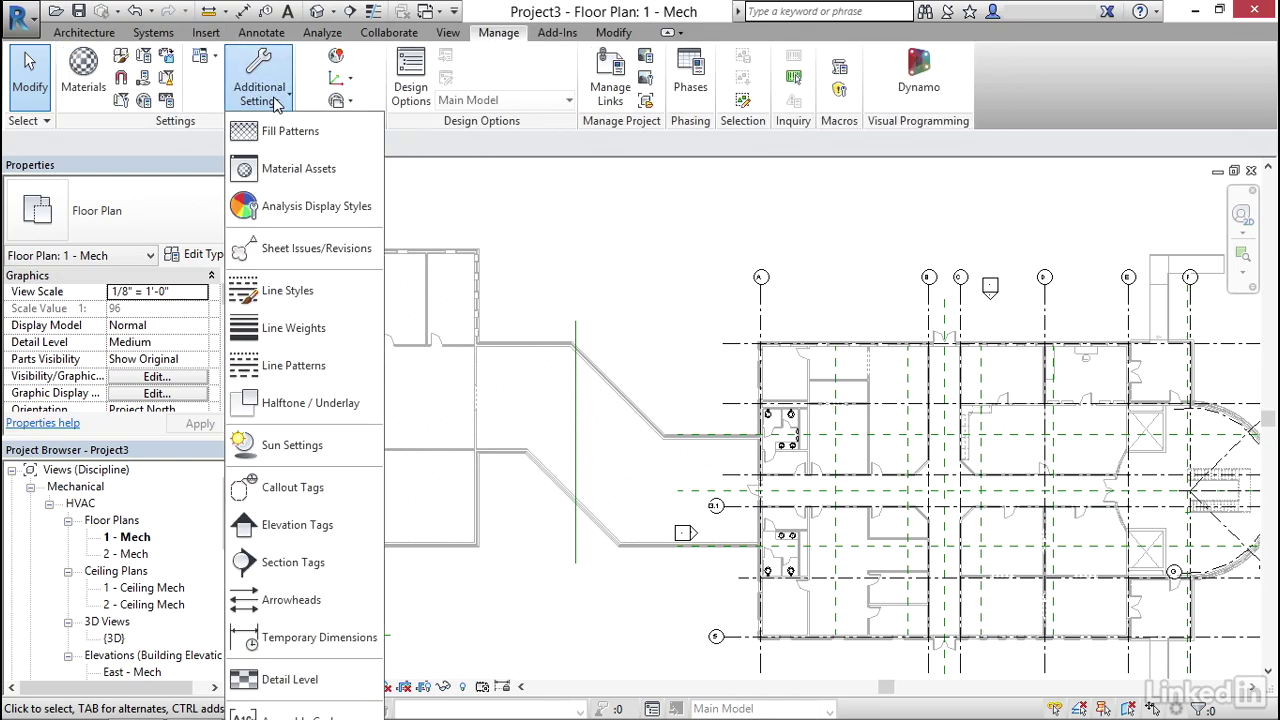
click(290, 405)
drag(671, 218, 576, 175)
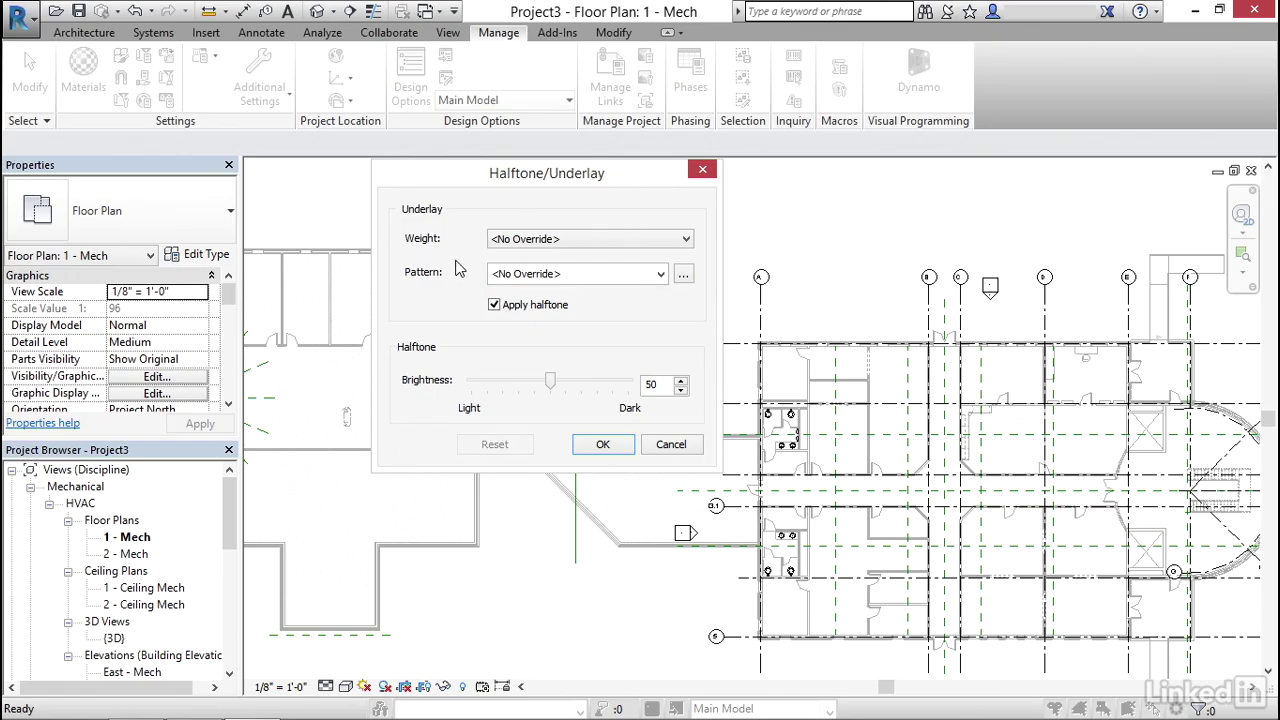
click(525, 243)
click(517, 268)
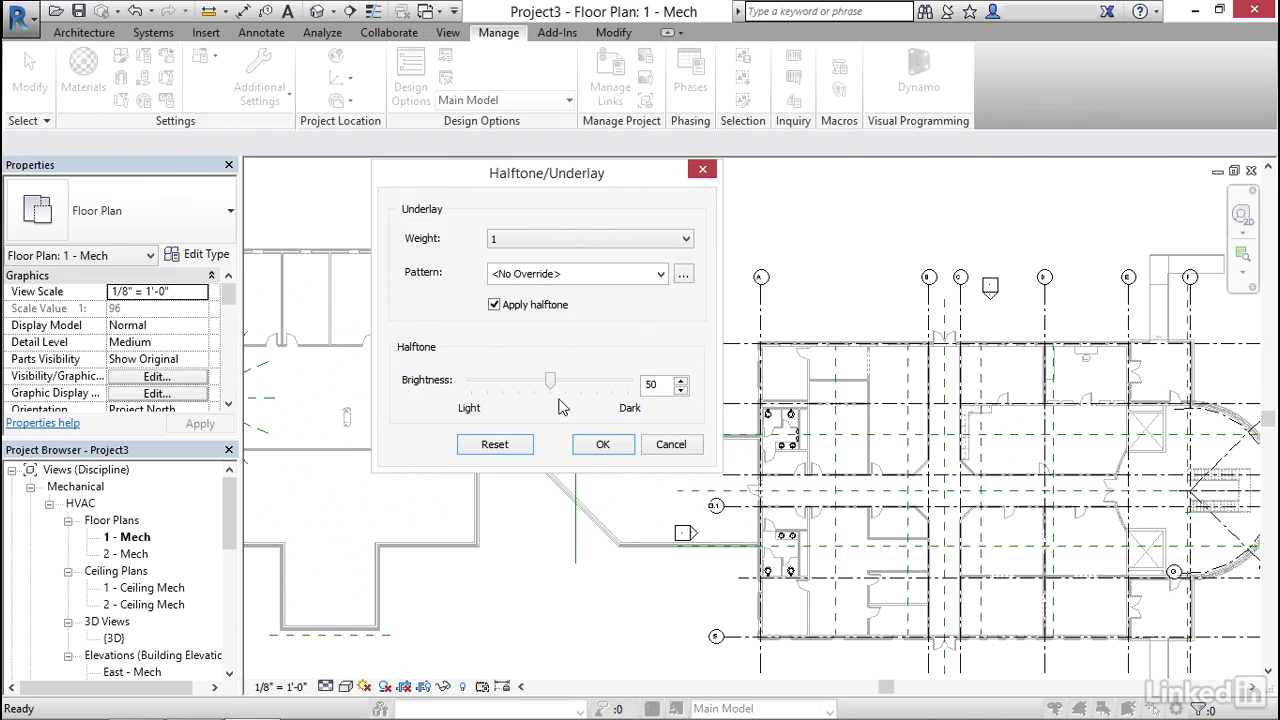
drag(551, 384, 597, 388)
click(603, 444)
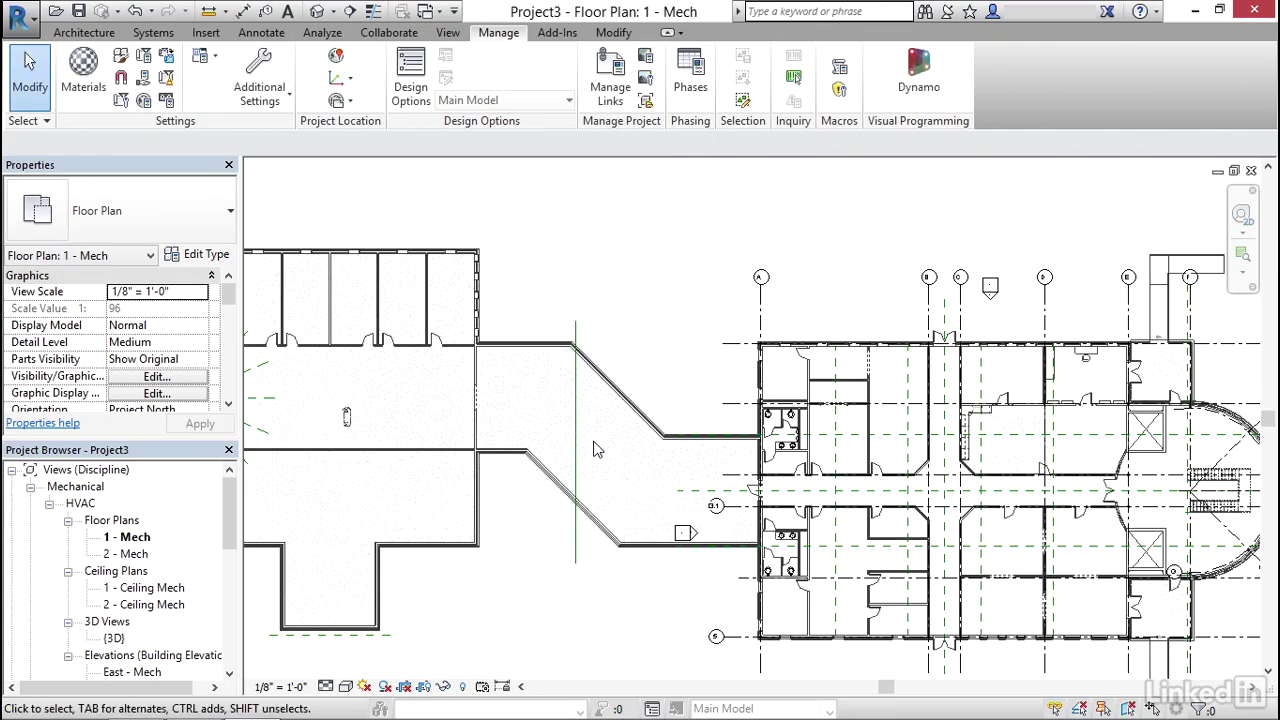
- Pan and zoom the 1 - Mech plan to recentre the linked building
middle_drag(648, 329, 539, 345)
scroll(487, 352, up, 5)
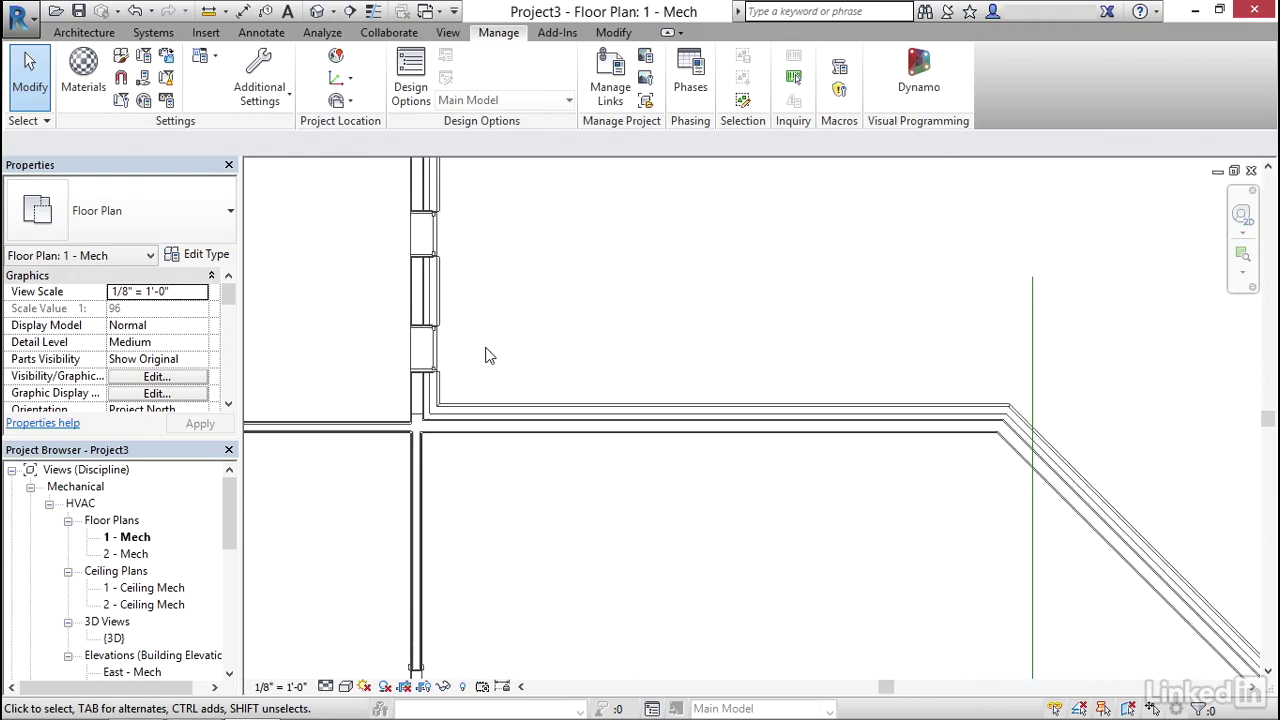
scroll(489, 352, down, 6)
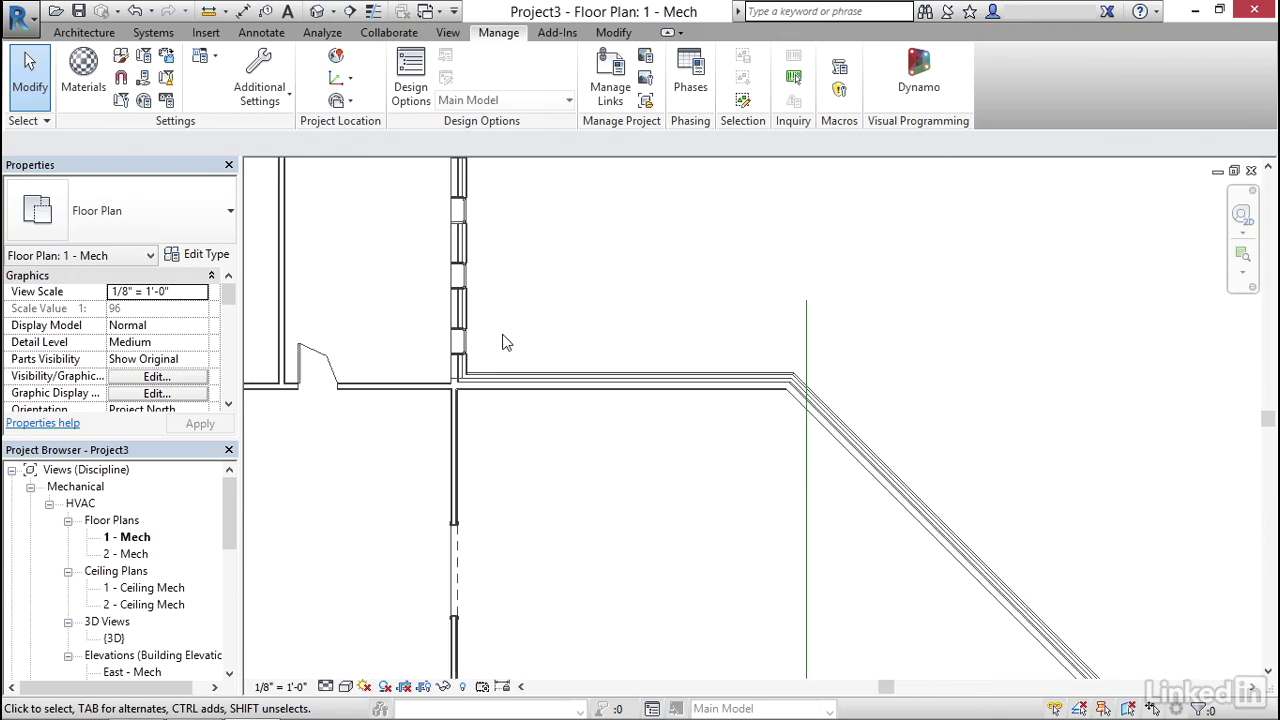
scroll(521, 345, up, 3)
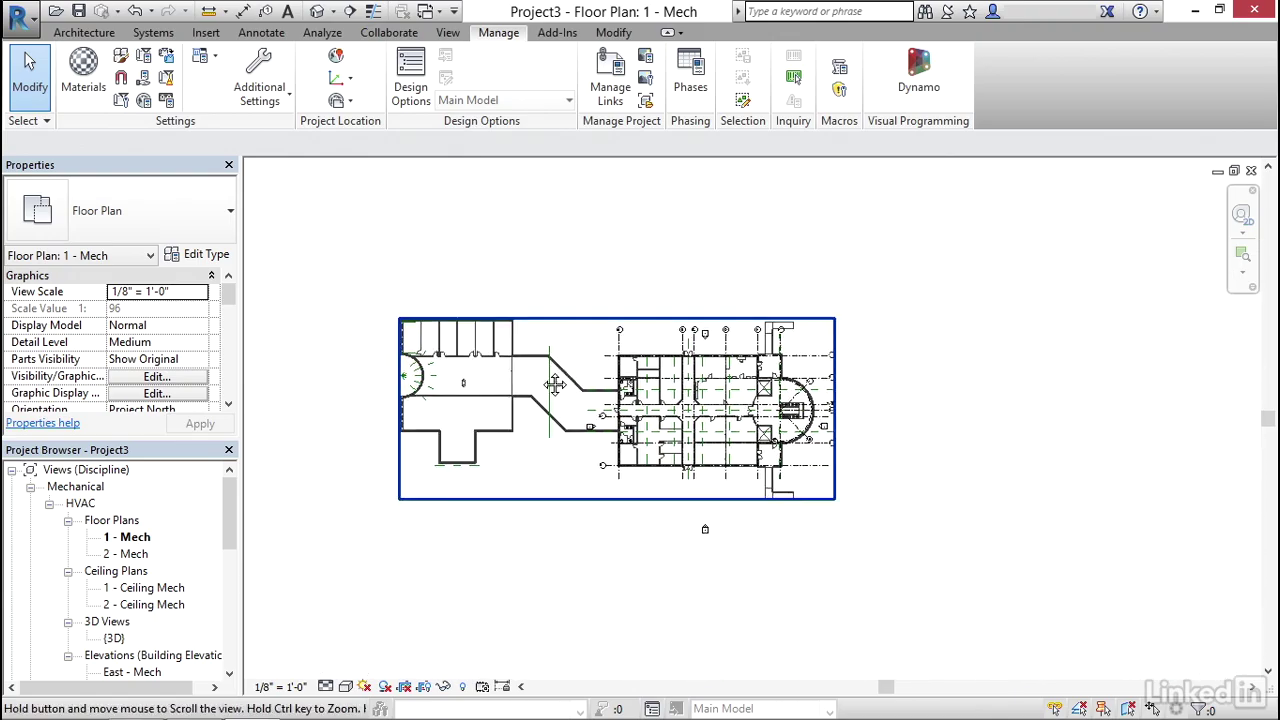
middle_drag(602, 429, 600, 409)
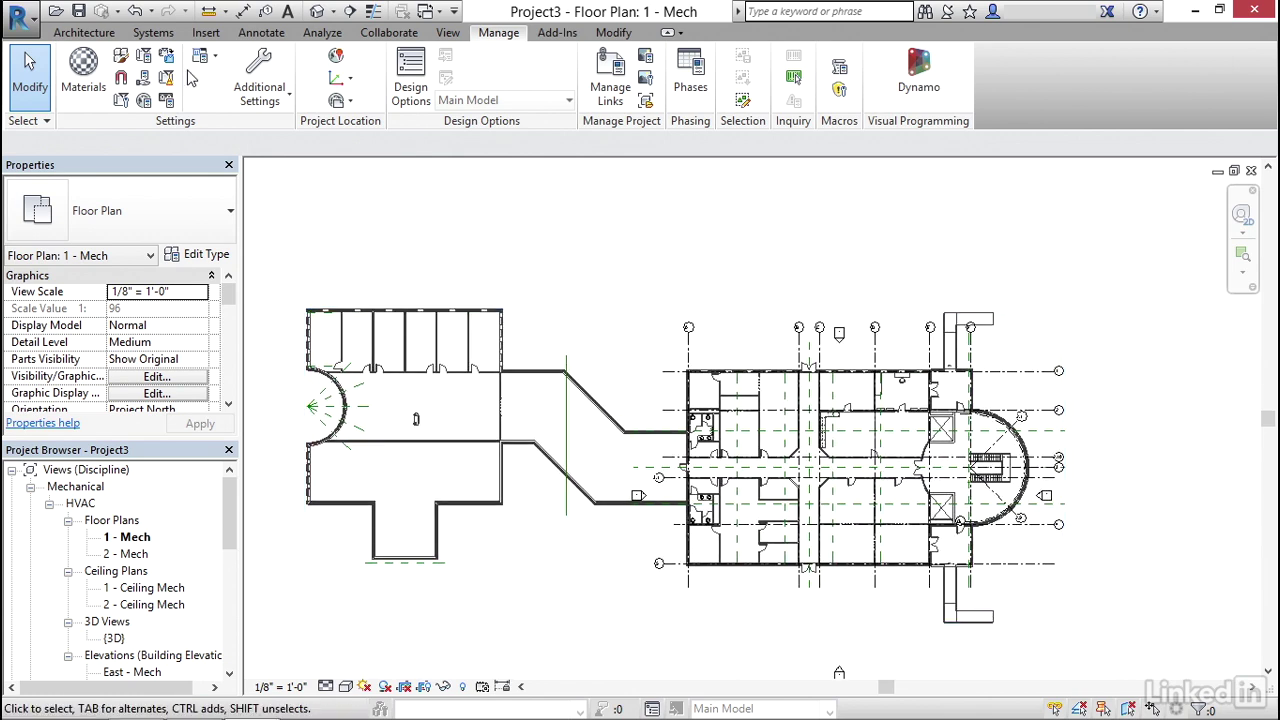
- In the default 3D view, link Structural.rvt and close the Nested Links Invisible warning
click(318, 13)
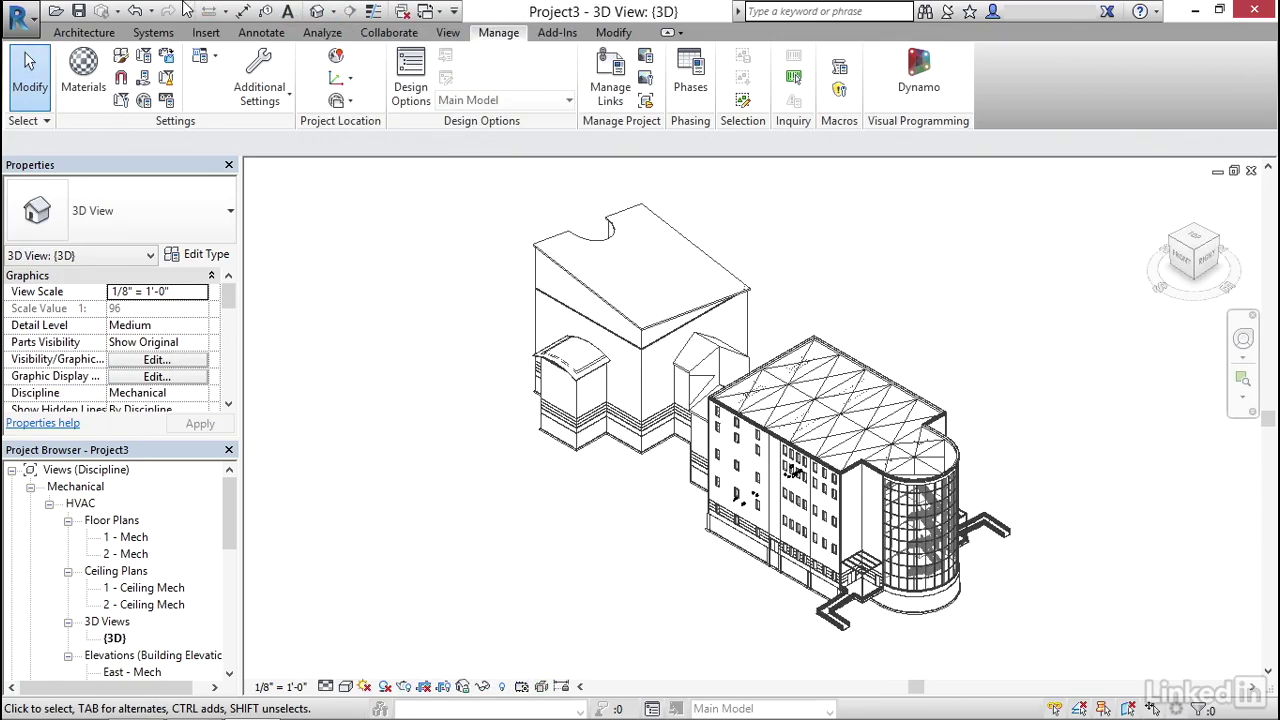
click(207, 33)
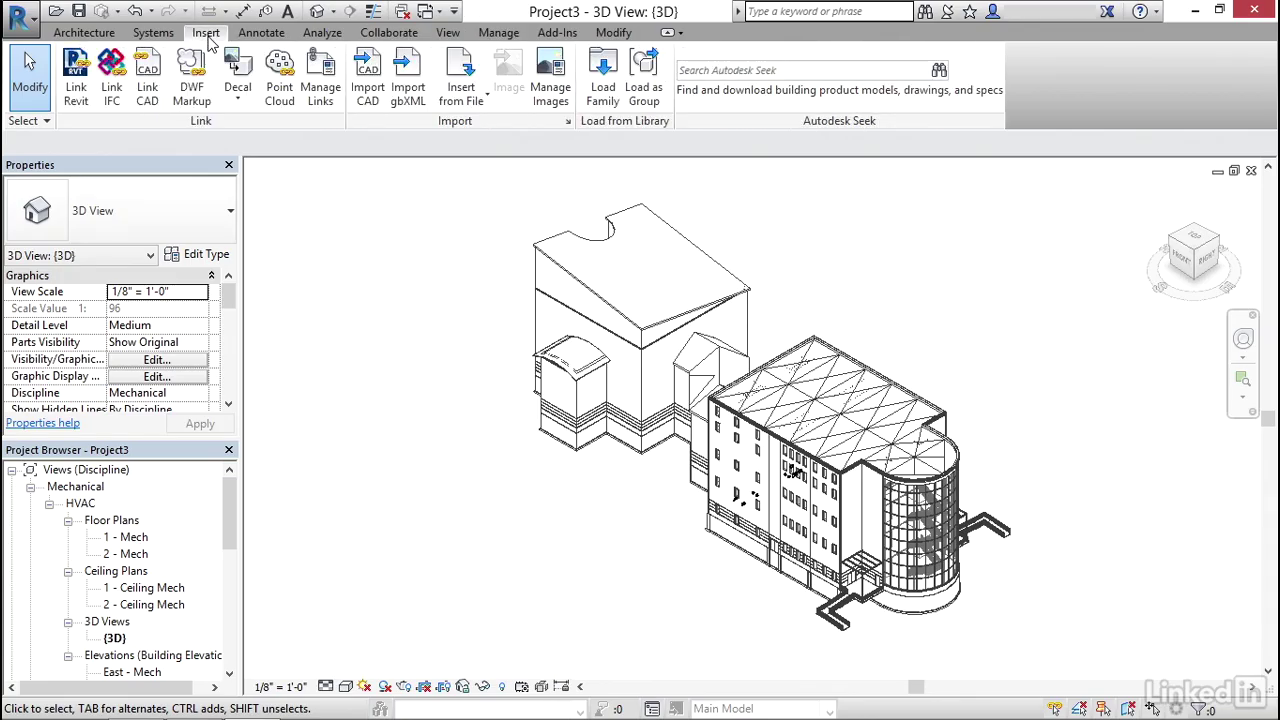
click(76, 78)
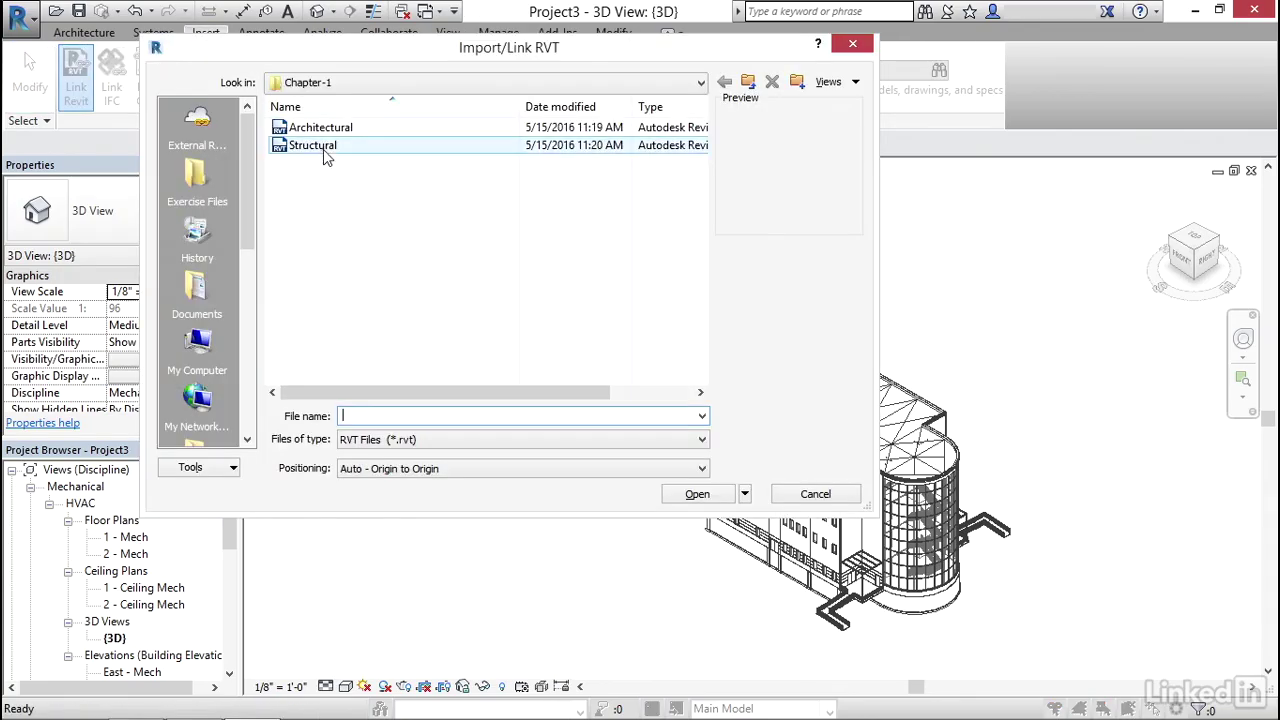
click(322, 150)
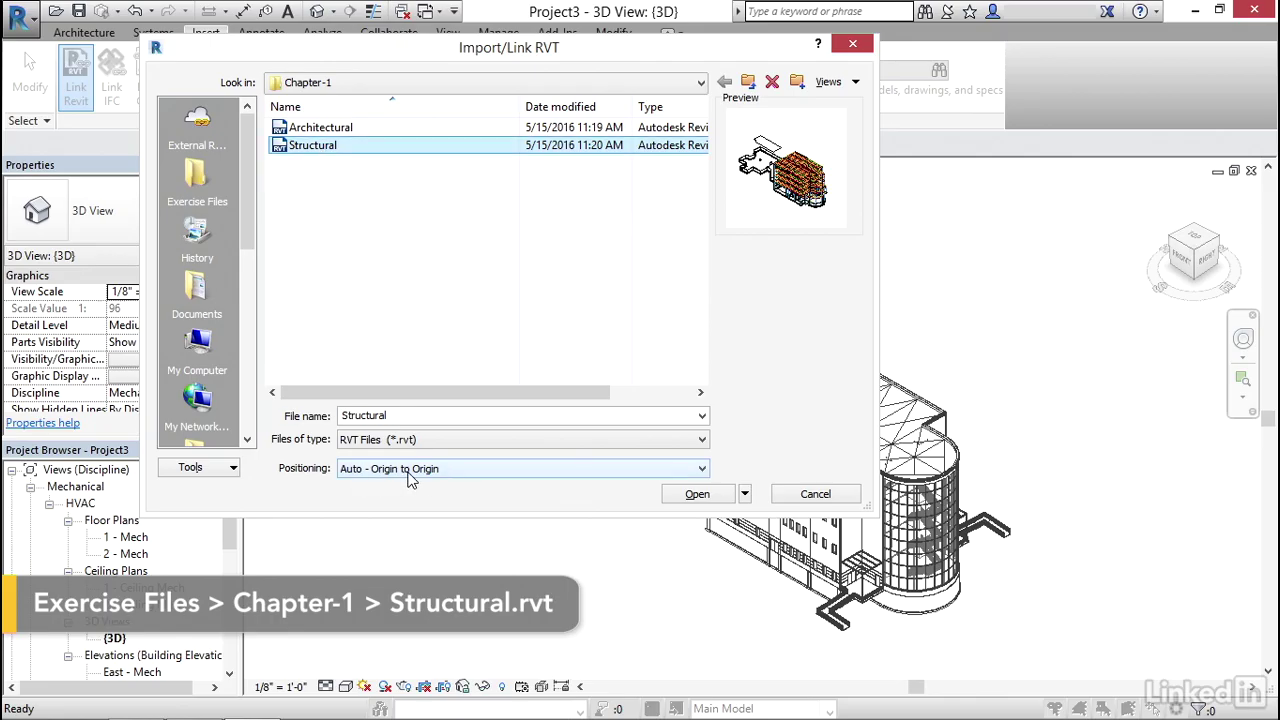
click(700, 497)
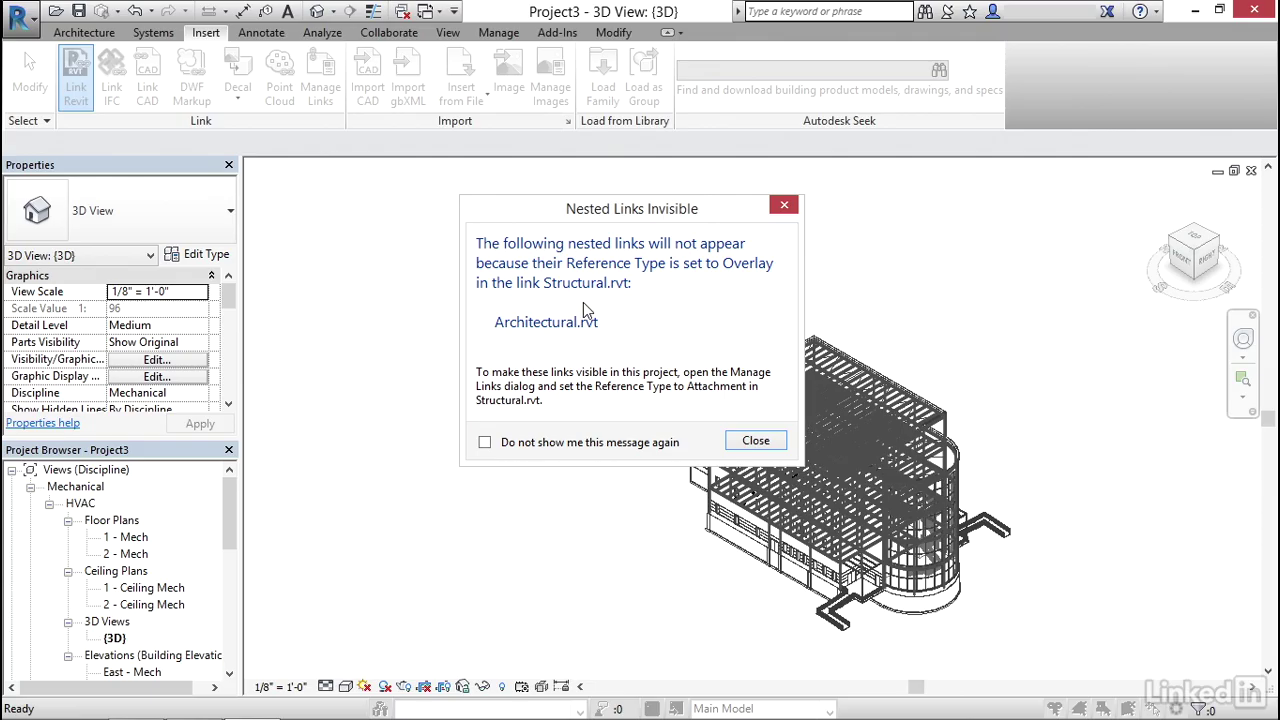
click(756, 440)
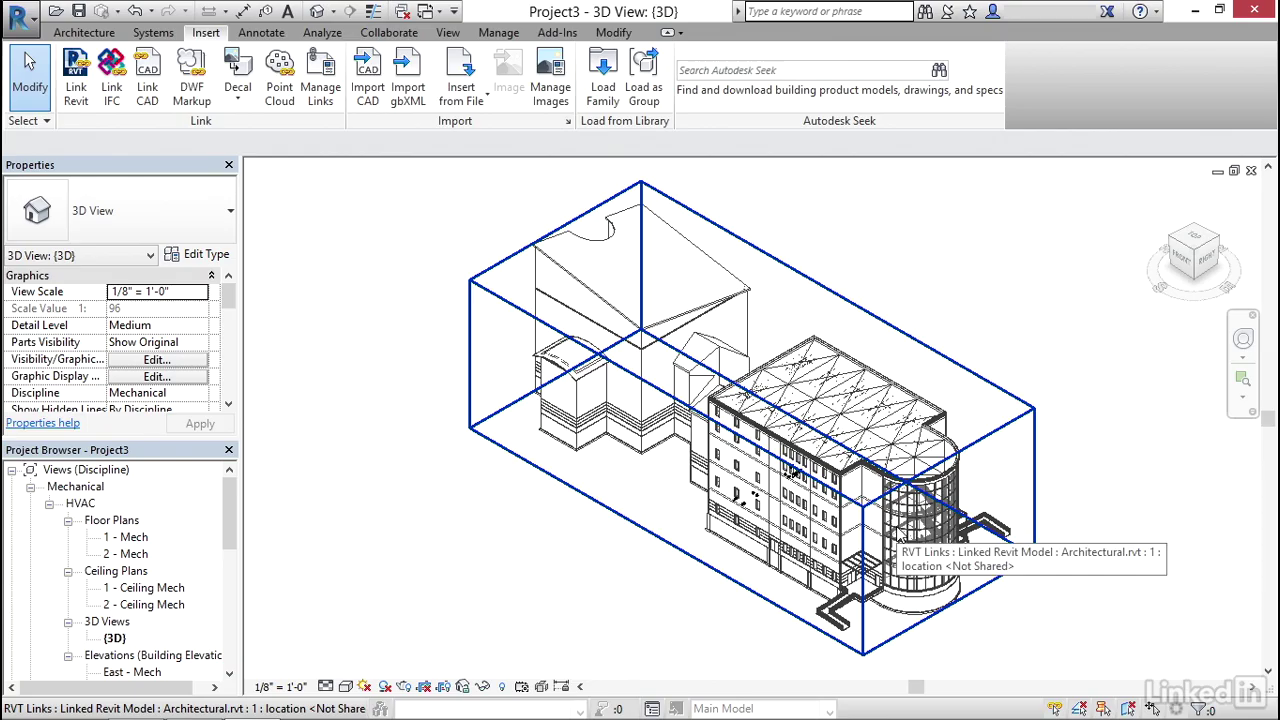
- Select the Structural.rvt link in the 3D view and pin it in place
scroll(707, 508, up, 8)
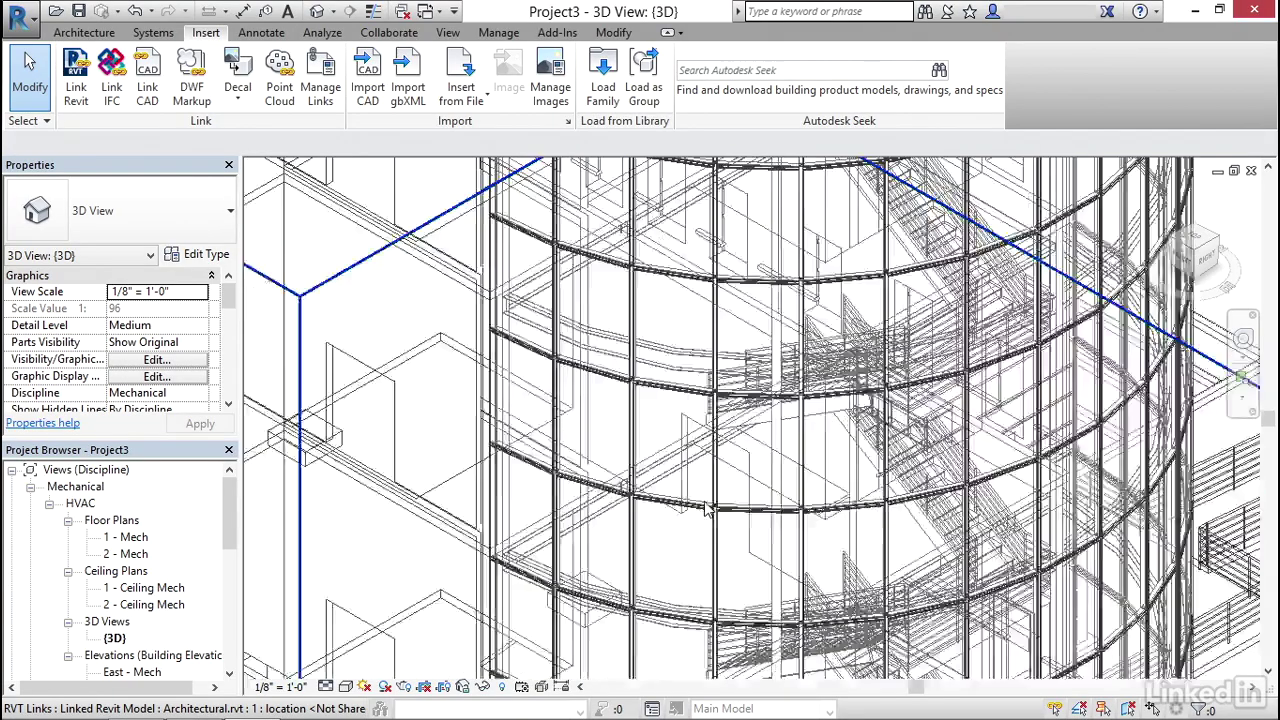
scroll(707, 508, up, 5)
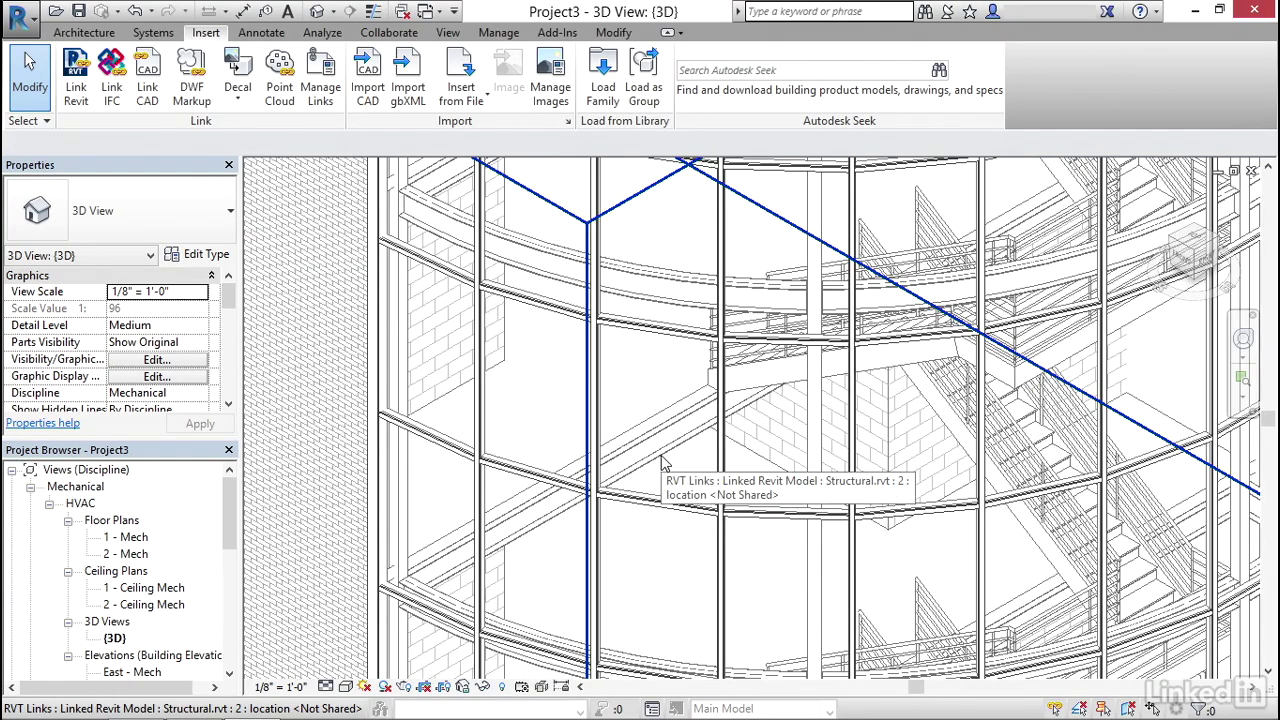
click(663, 460)
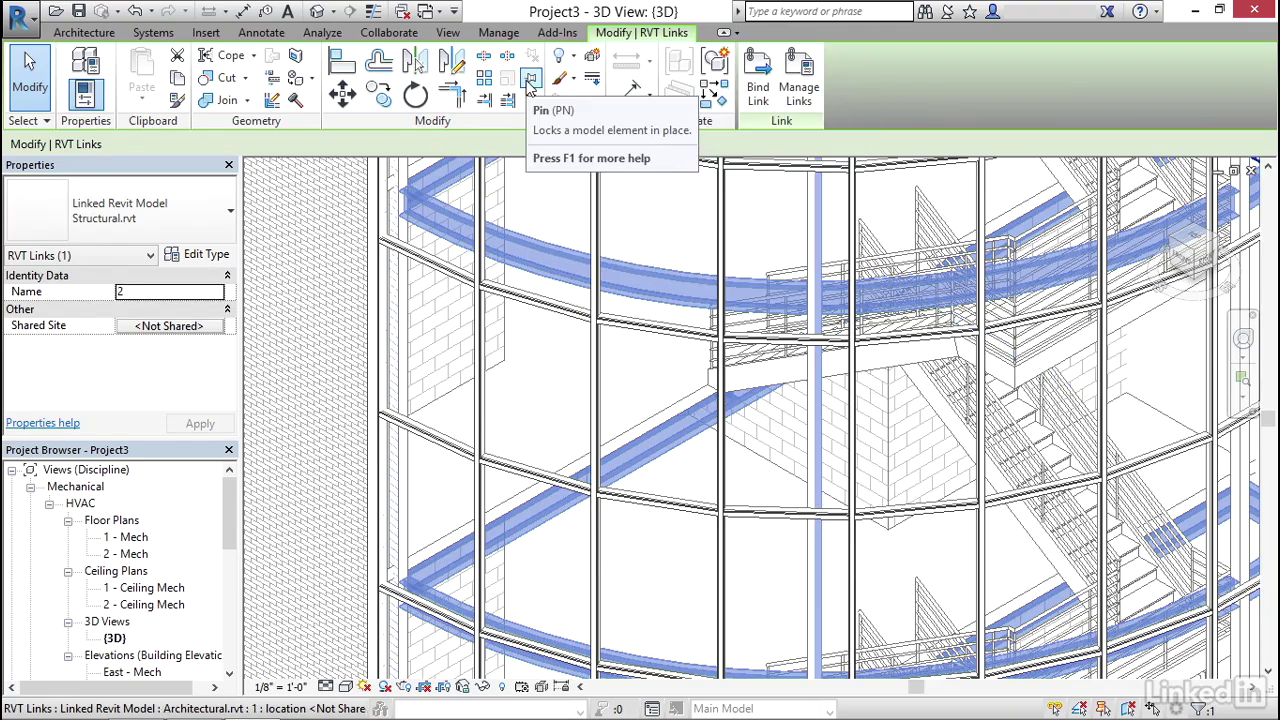
click(529, 84)
middle_drag(563, 263, 631, 288)
- Turn on Room Bounding for the Structural link type, then deselect and zoom out
click(199, 254)
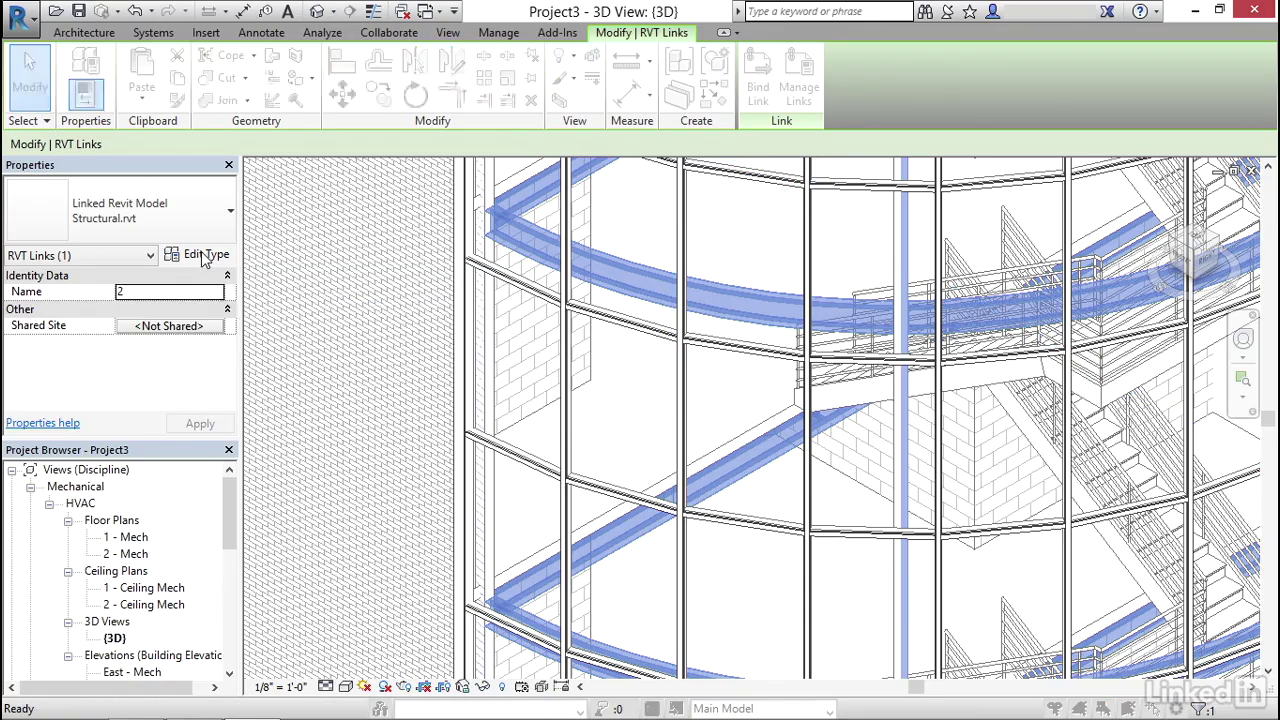
click(312, 215)
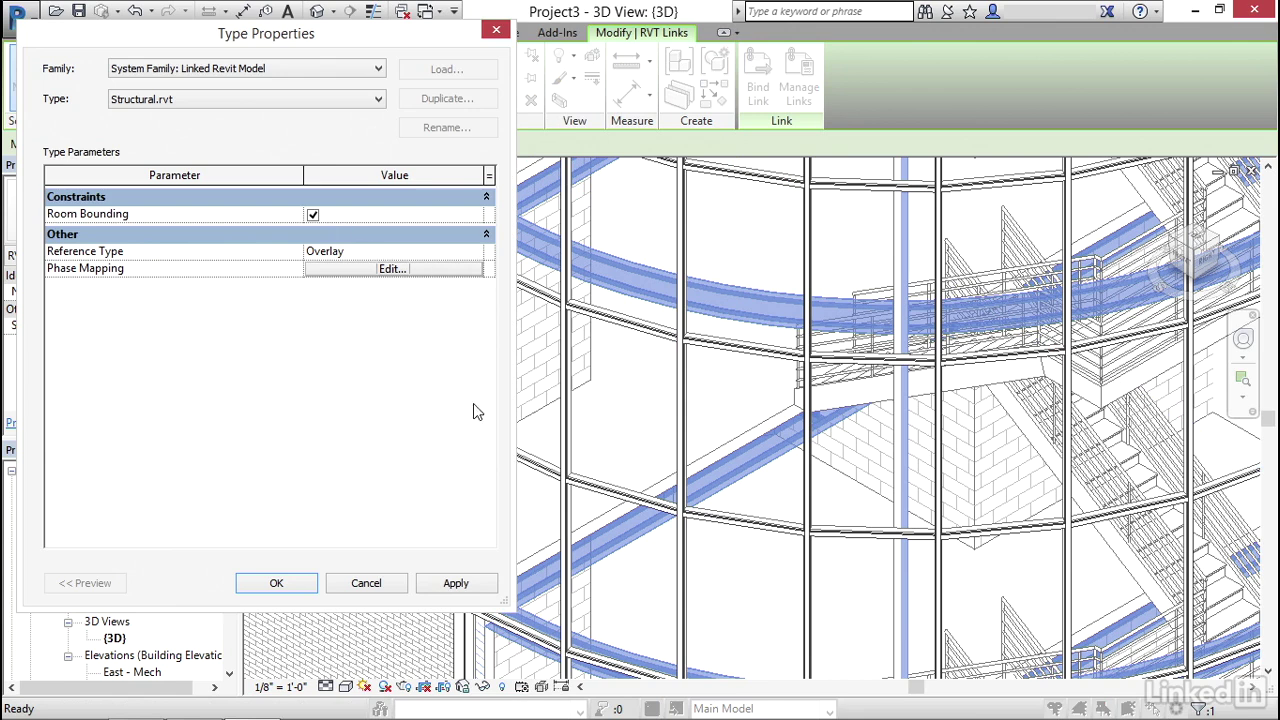
click(453, 584)
click(265, 585)
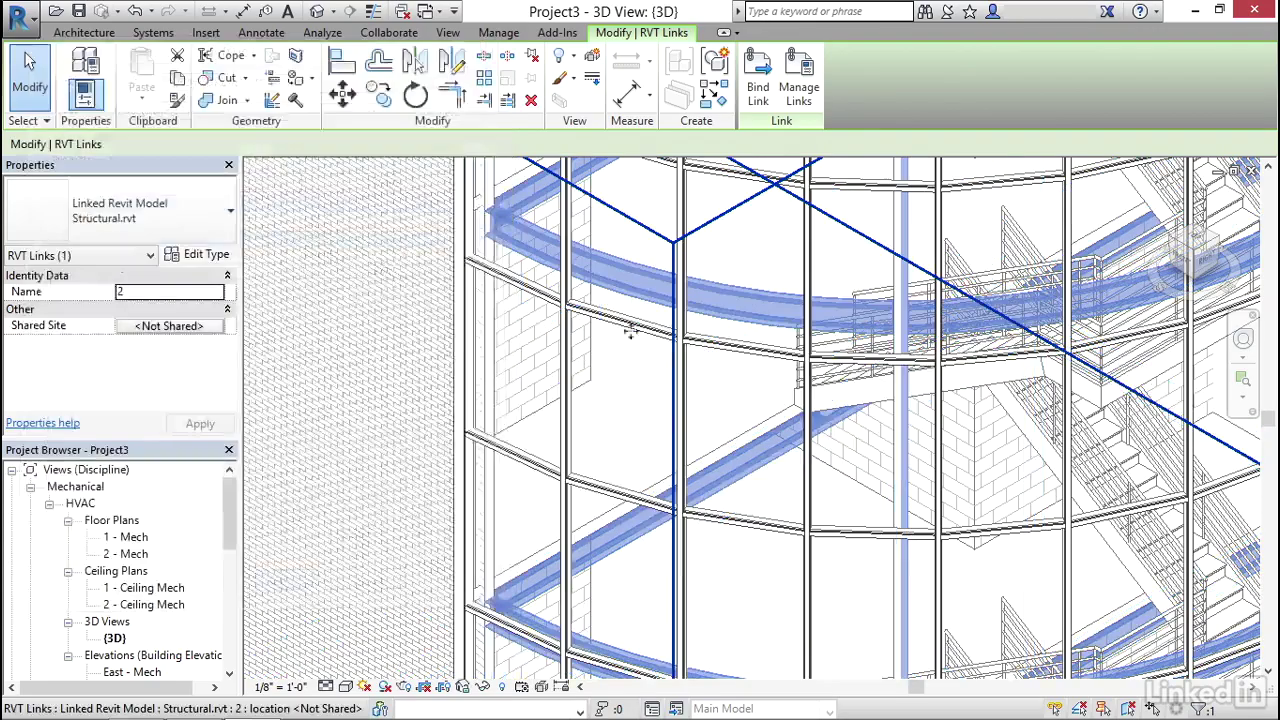
scroll(630, 333, down, 2)
key(Escape)
scroll(645, 364, down, 2)
scroll(645, 364, up, 1)
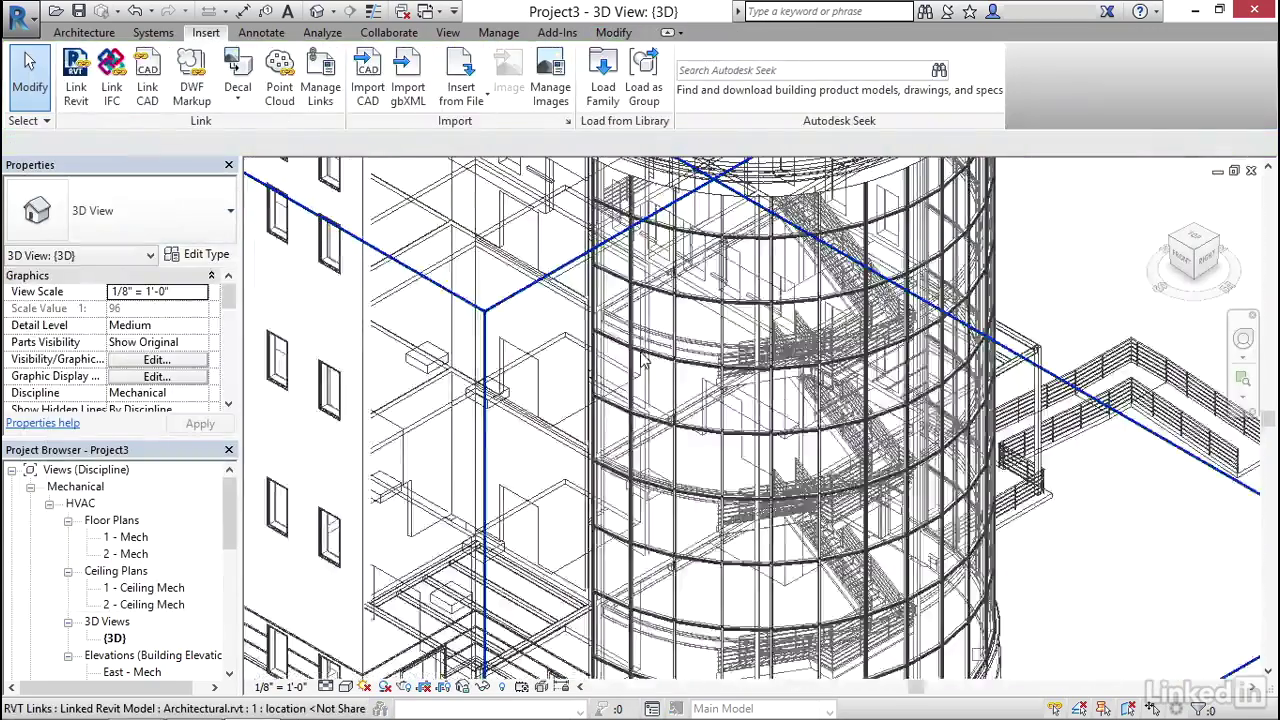
scroll(645, 364, down, 8)
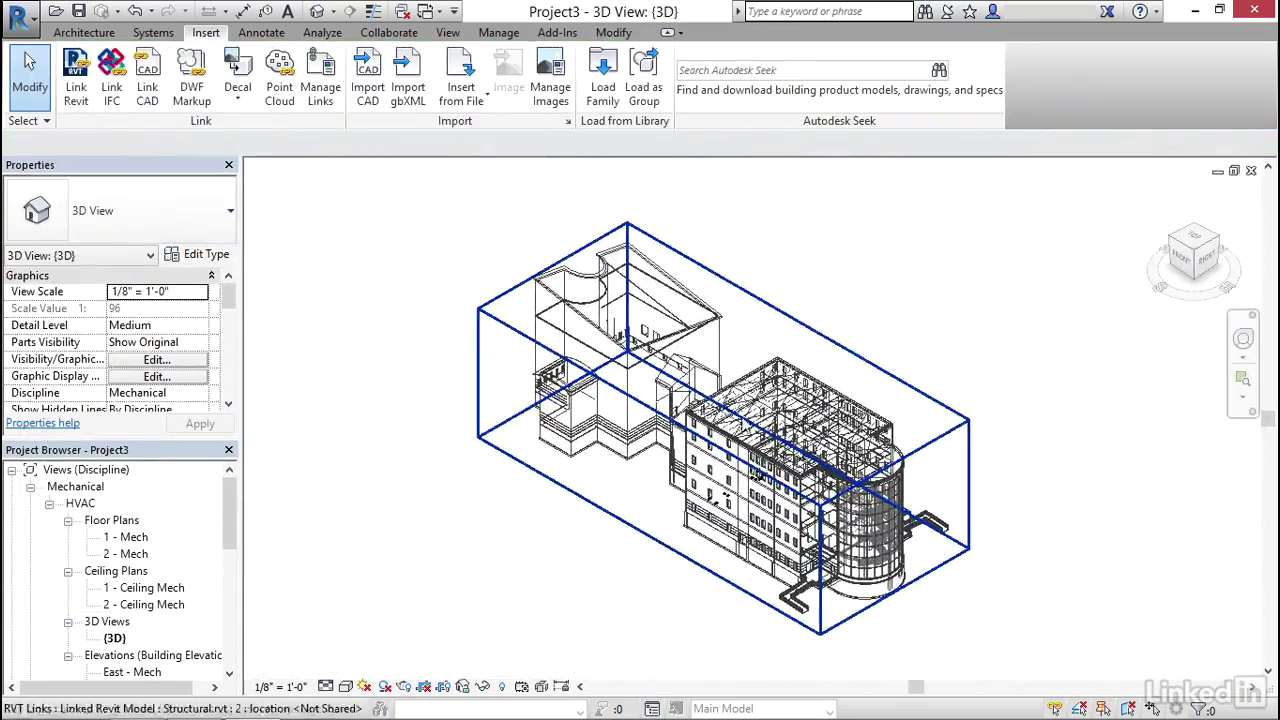
- Open VG on the Revit Links tab and expand Architectural.rvt and Structural.rvt
middle_drag(788, 237, 721, 242)
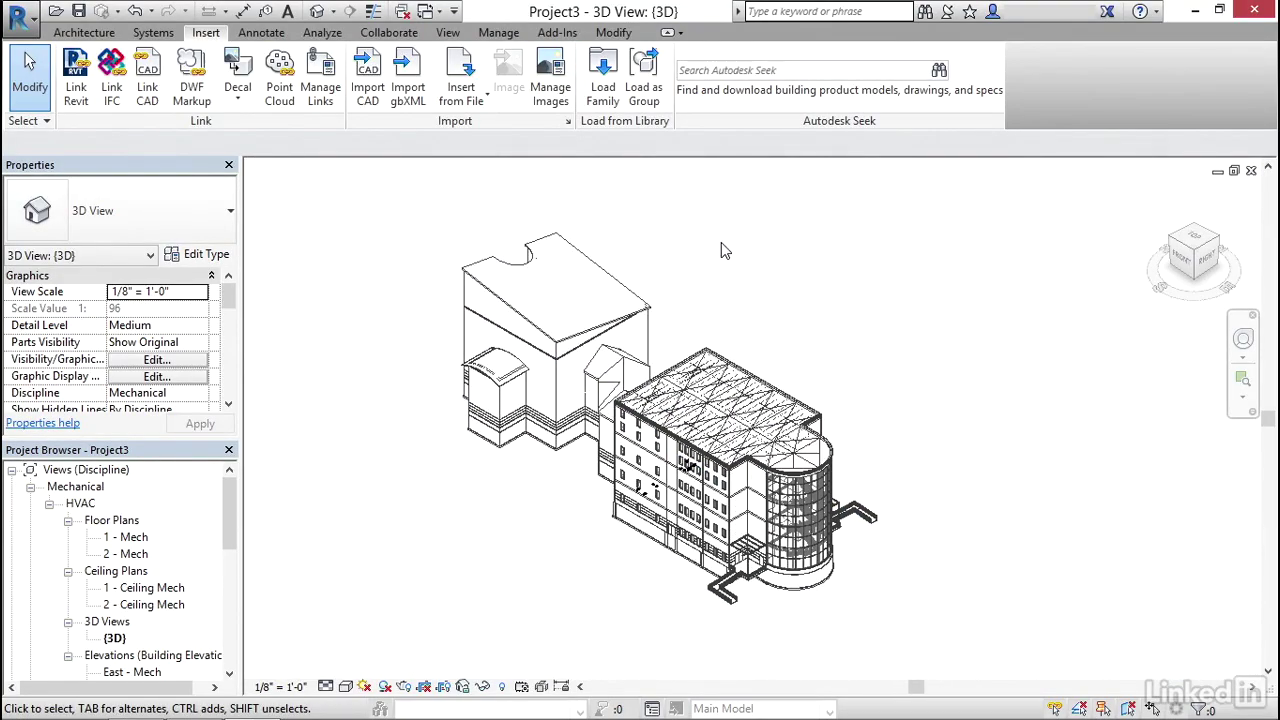
key(v)
key(g)
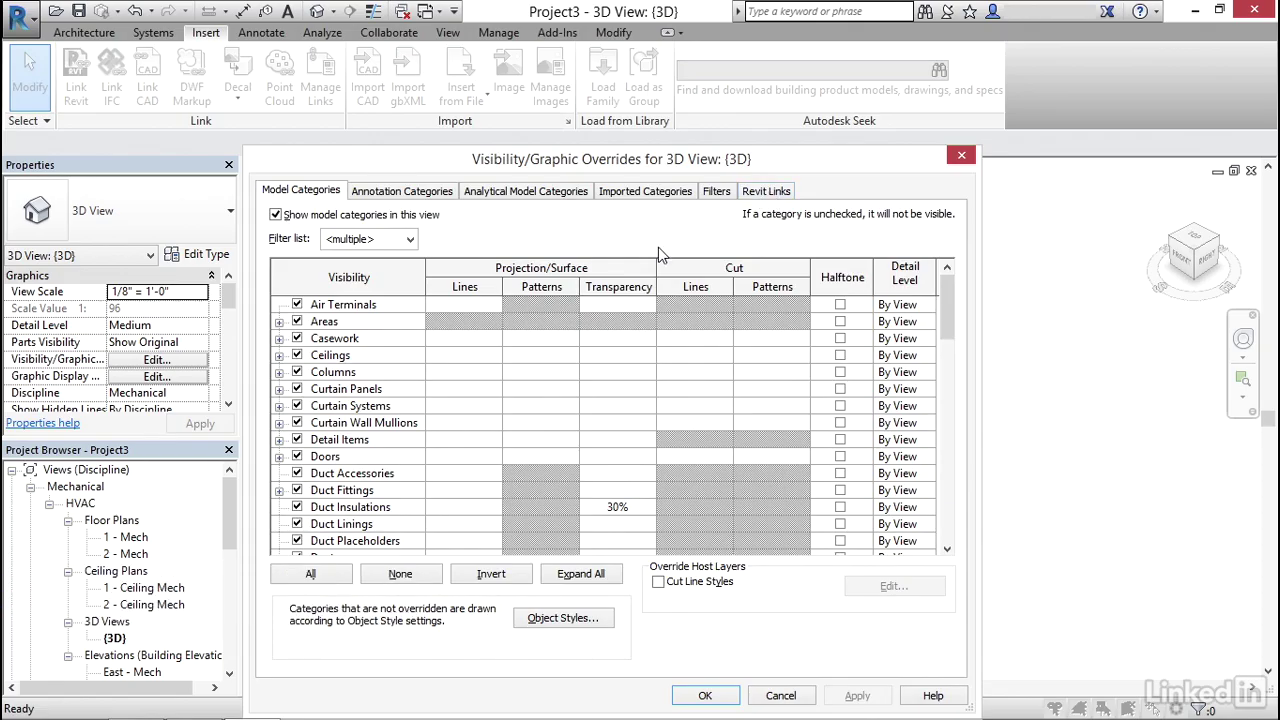
click(779, 192)
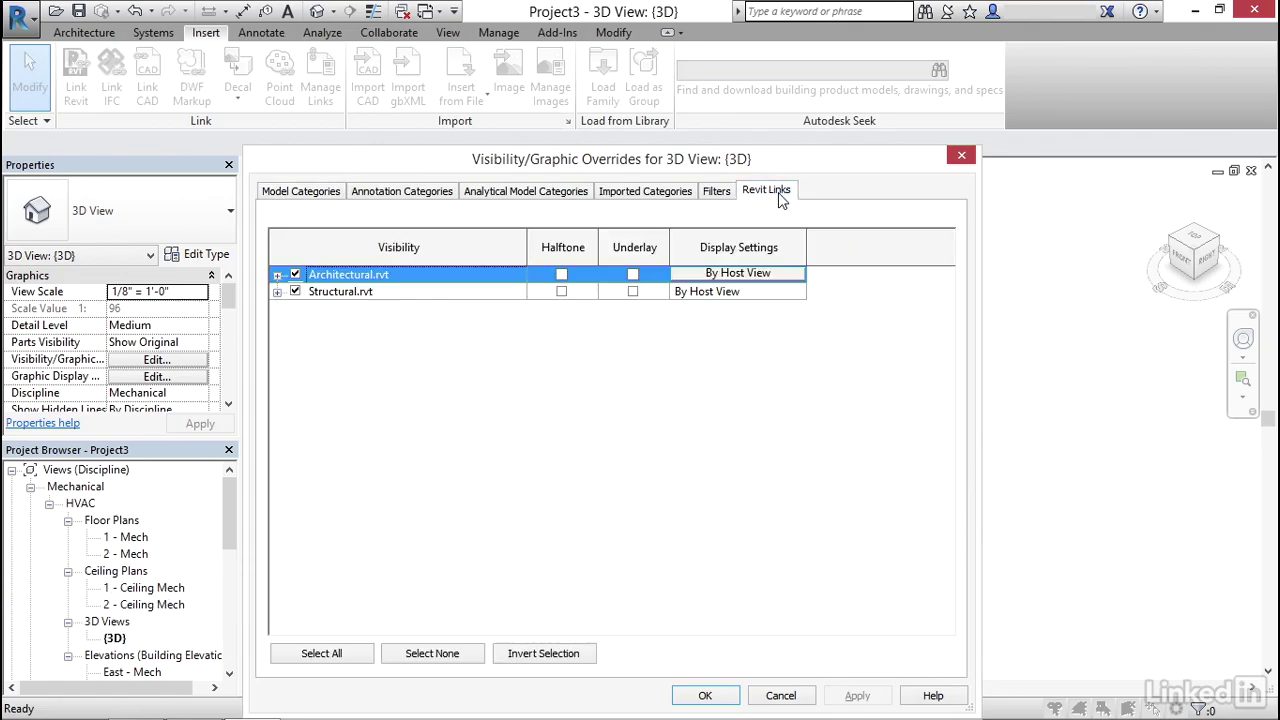
click(277, 275)
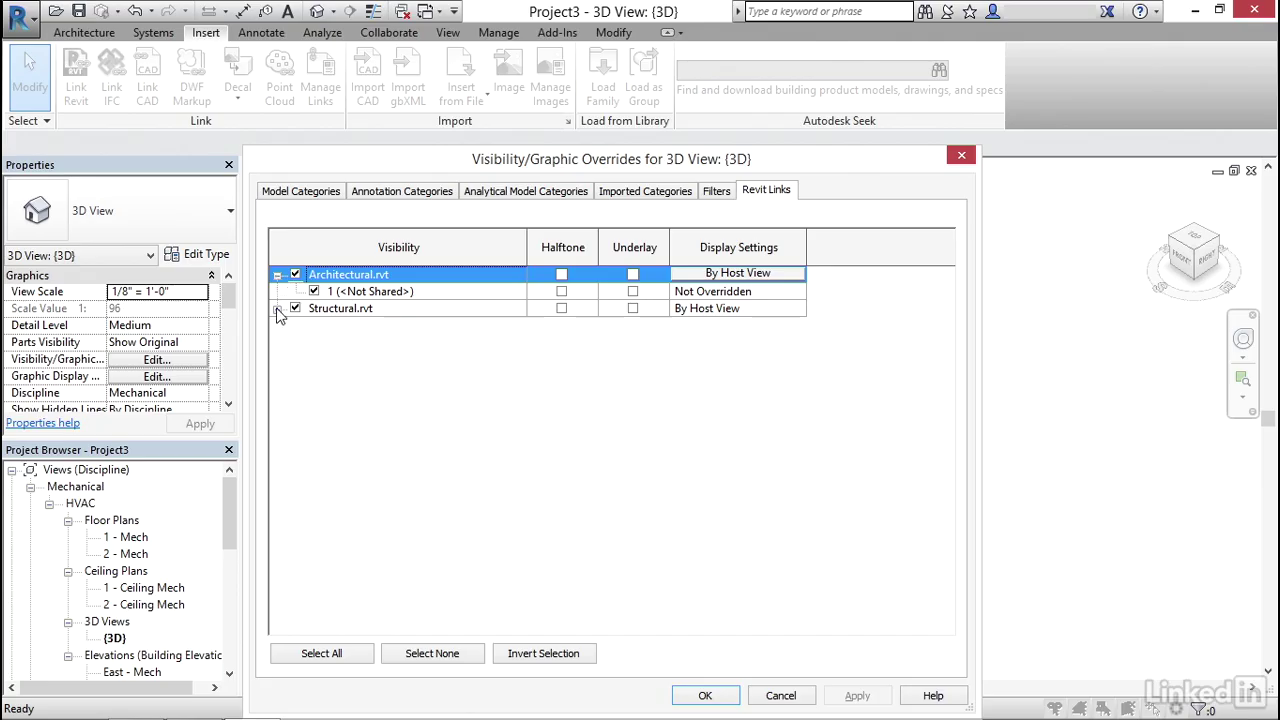
click(278, 309)
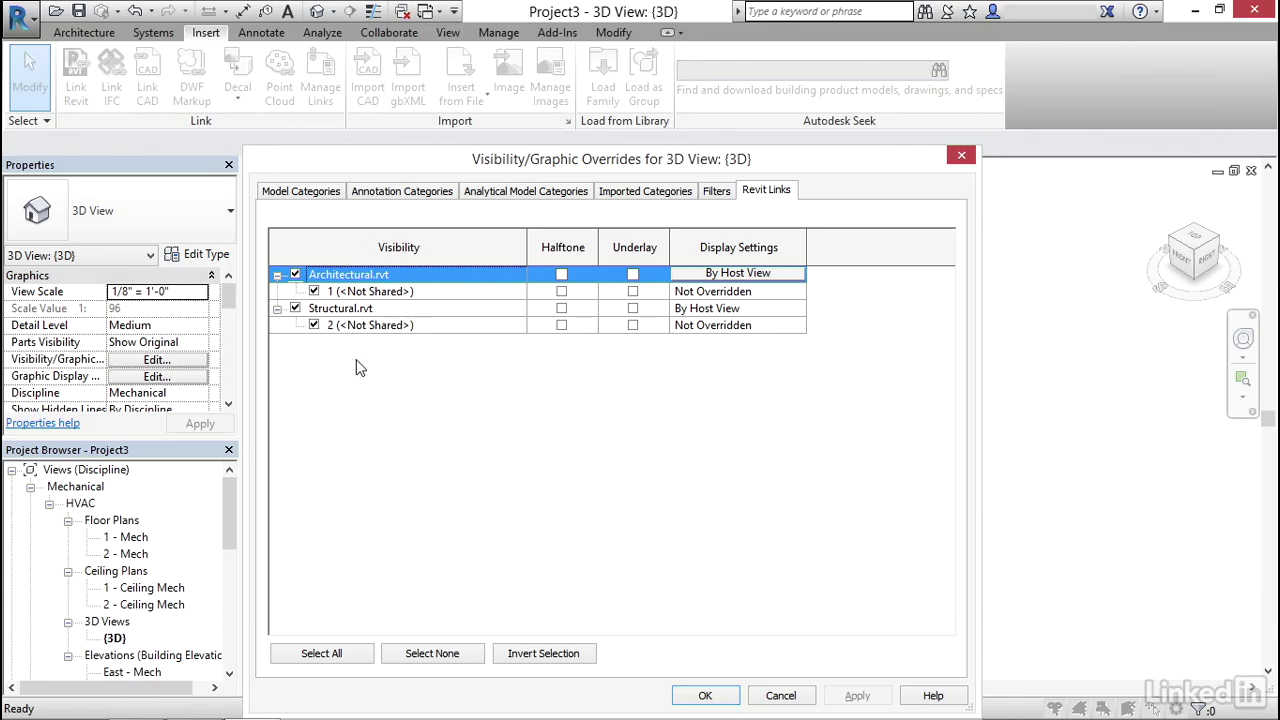
- Select the Architectural.rvt link row and its instance row in the list
click(382, 291)
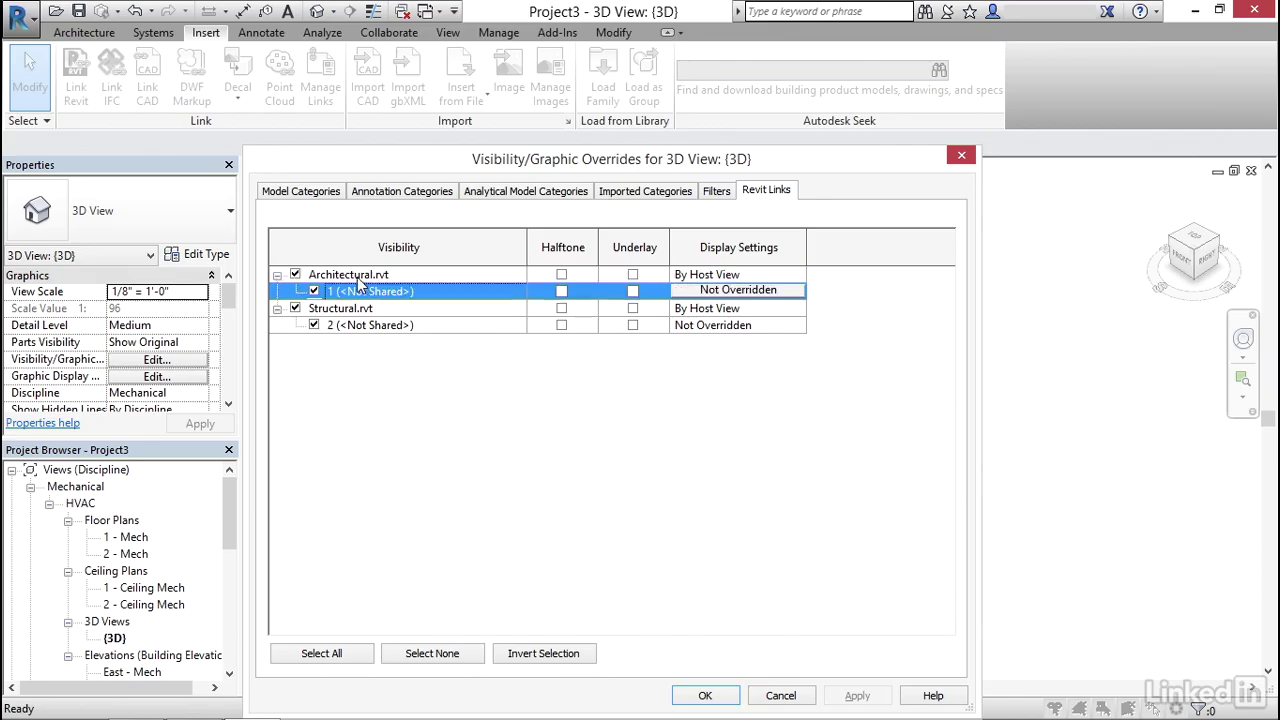
click(362, 278)
click(357, 291)
click(355, 278)
click(355, 291)
click(352, 278)
click(352, 292)
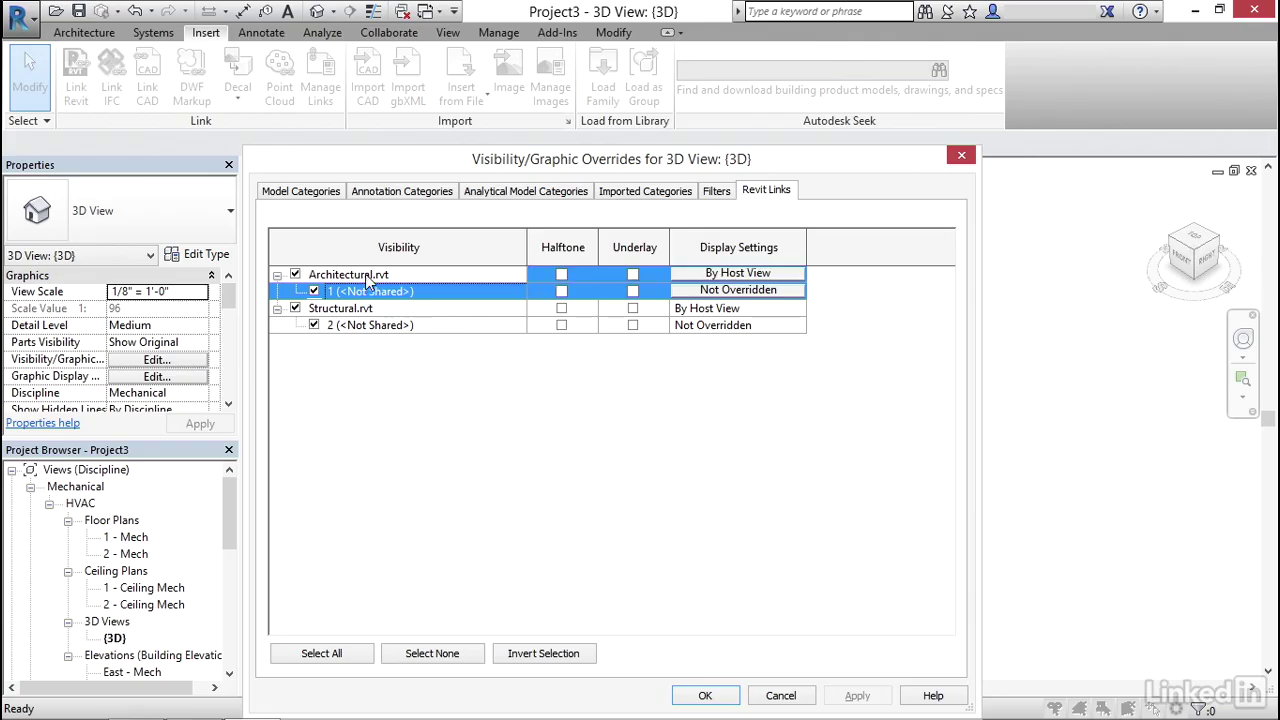
click(367, 278)
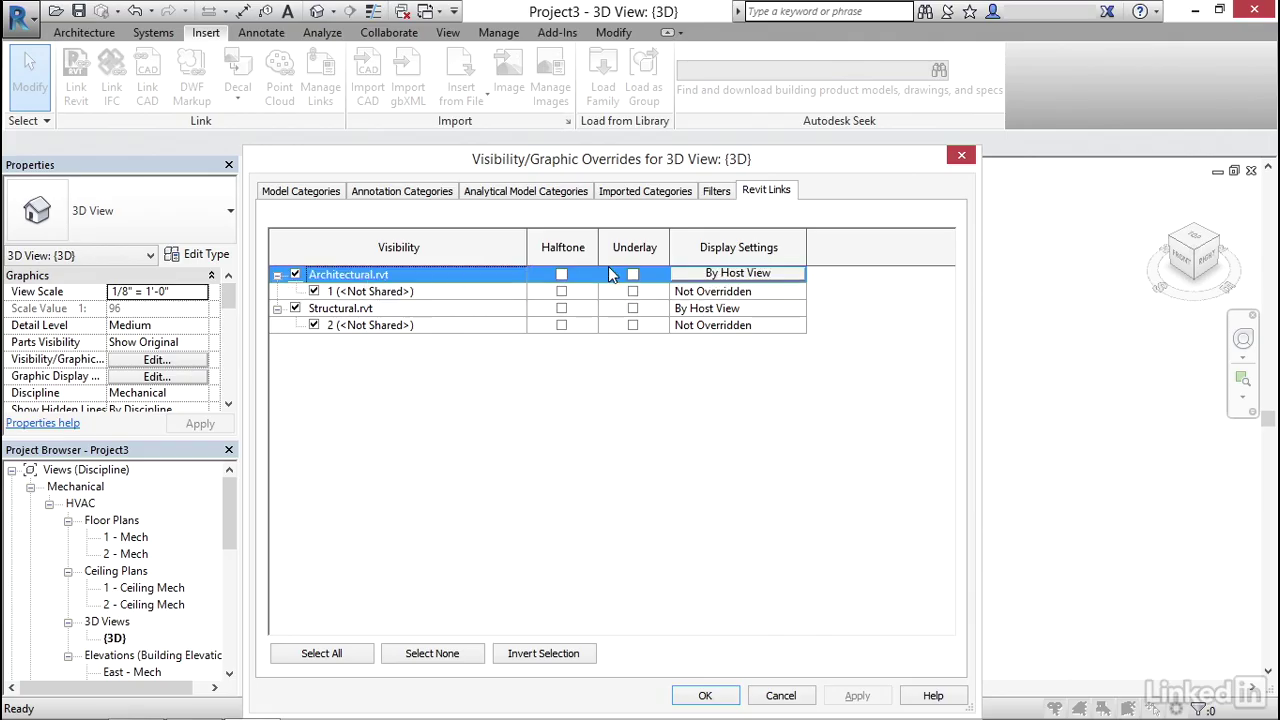
- Give Architectural.rvt Custom display settings with <Custom> model categories and apply the overrides
click(746, 279)
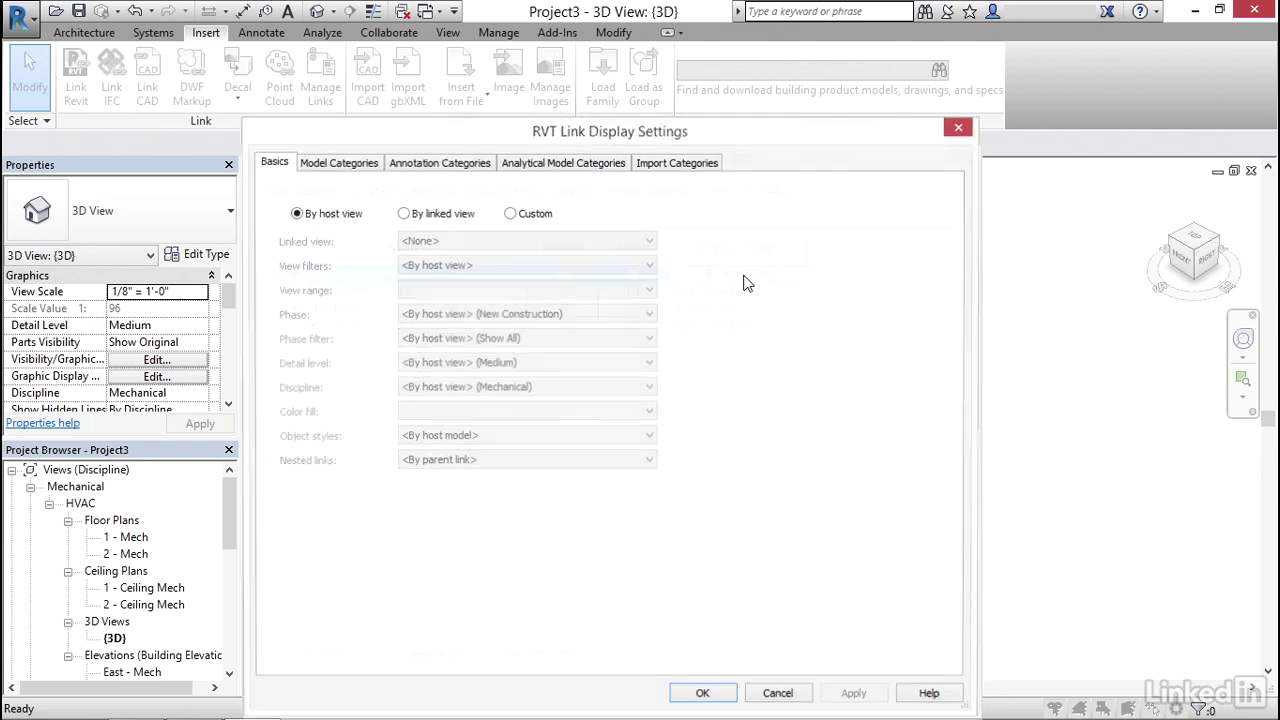
click(512, 214)
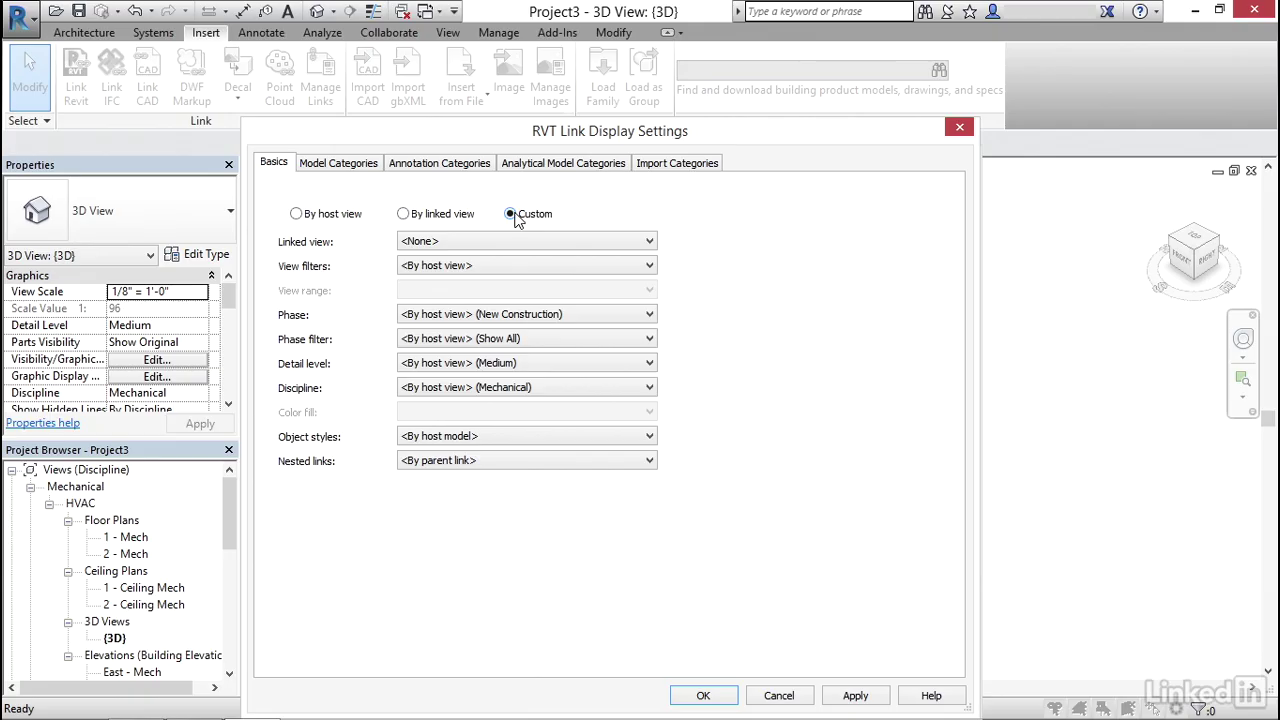
click(338, 166)
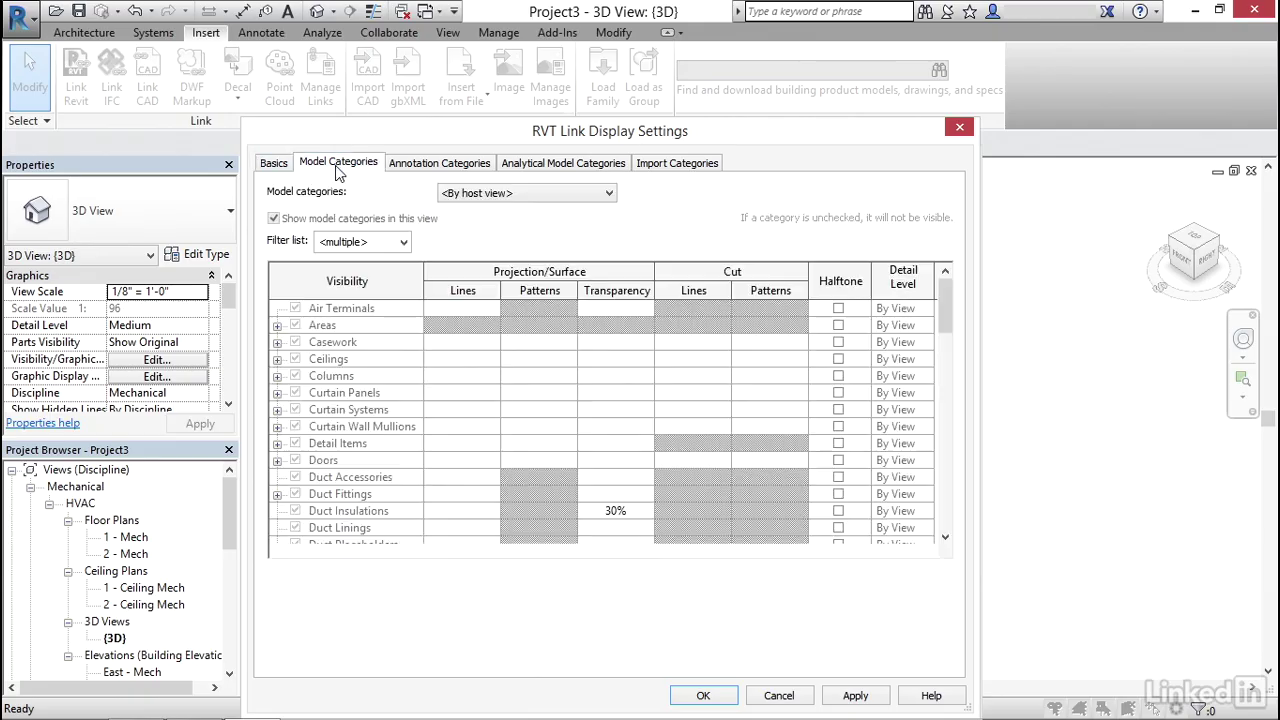
click(507, 195)
click(488, 222)
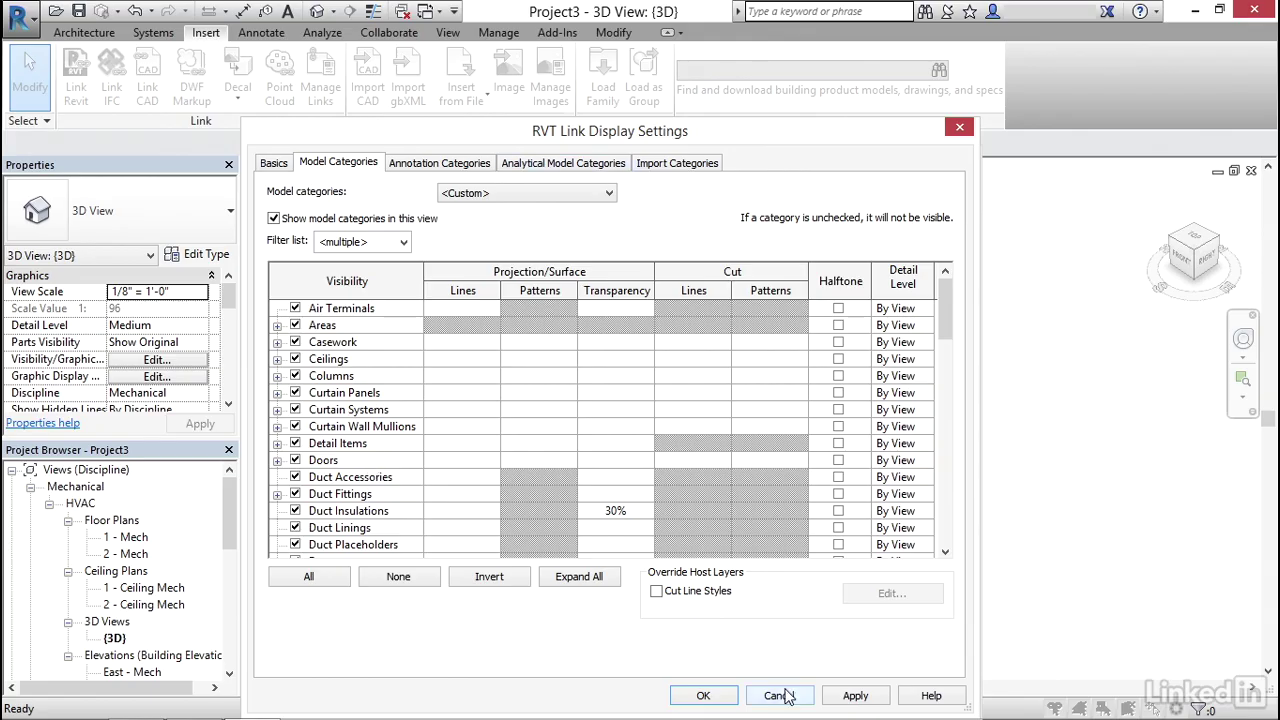
click(704, 695)
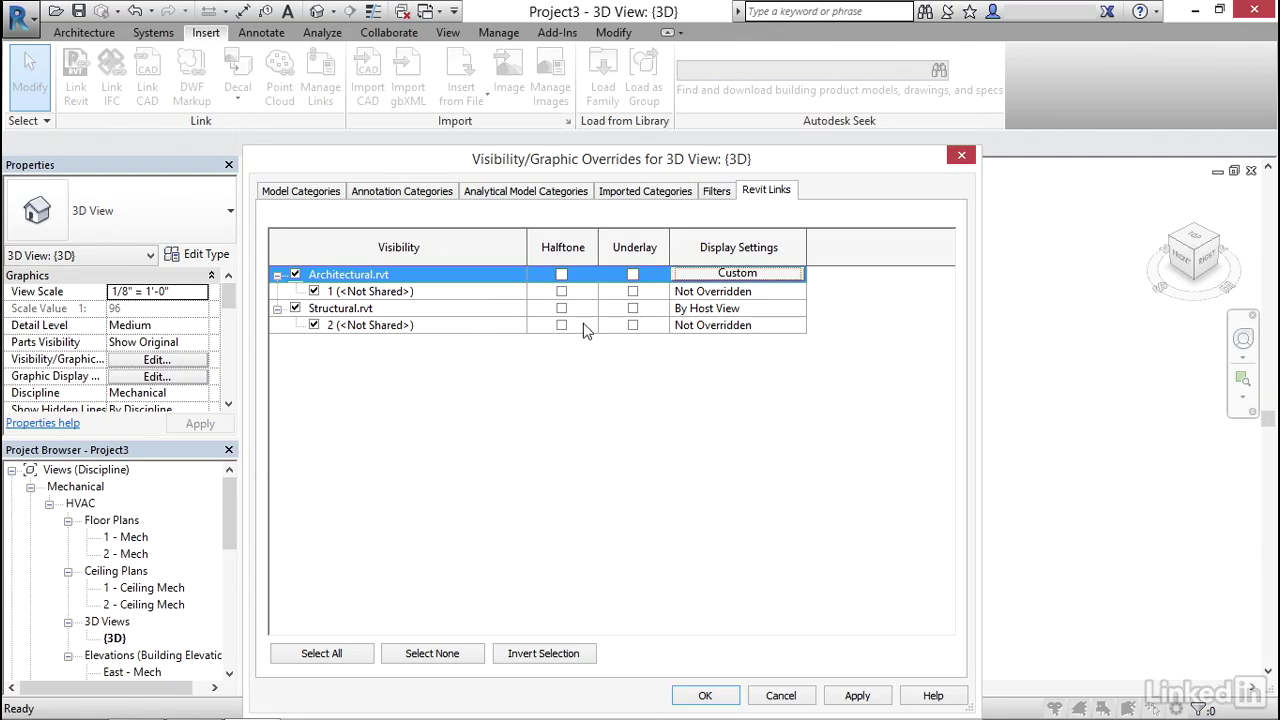
click(858, 695)
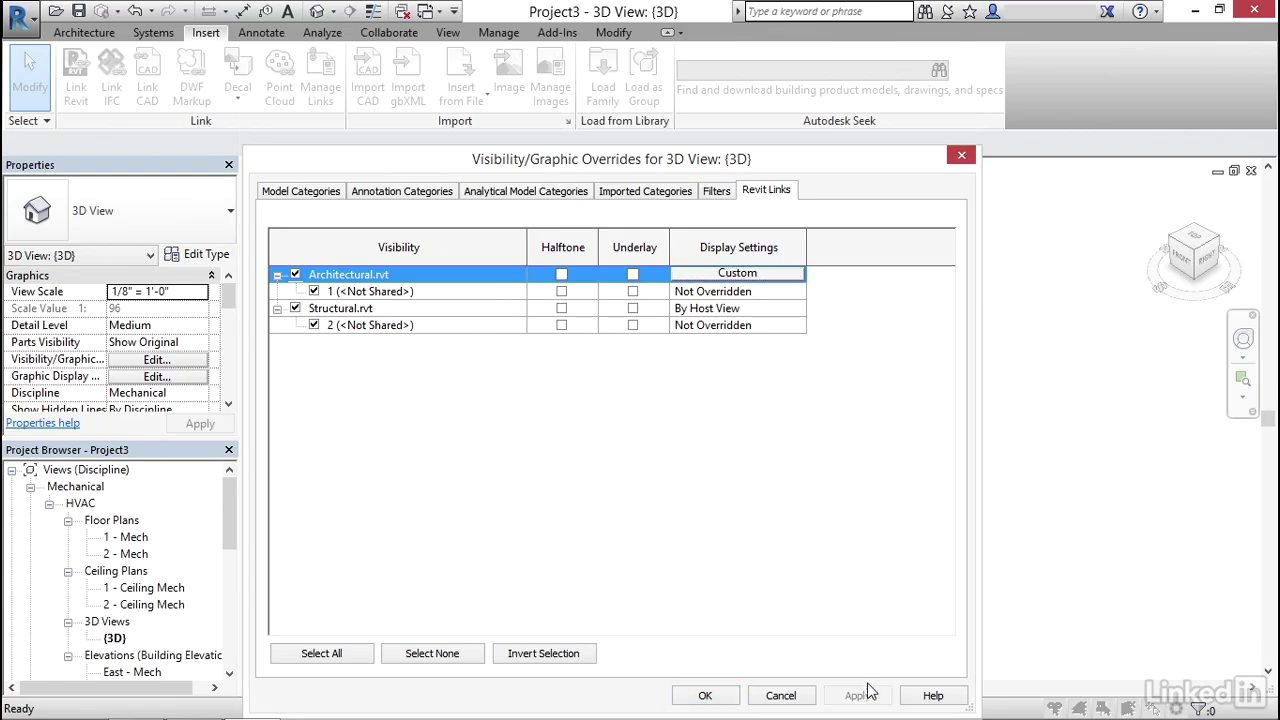
click(700, 695)
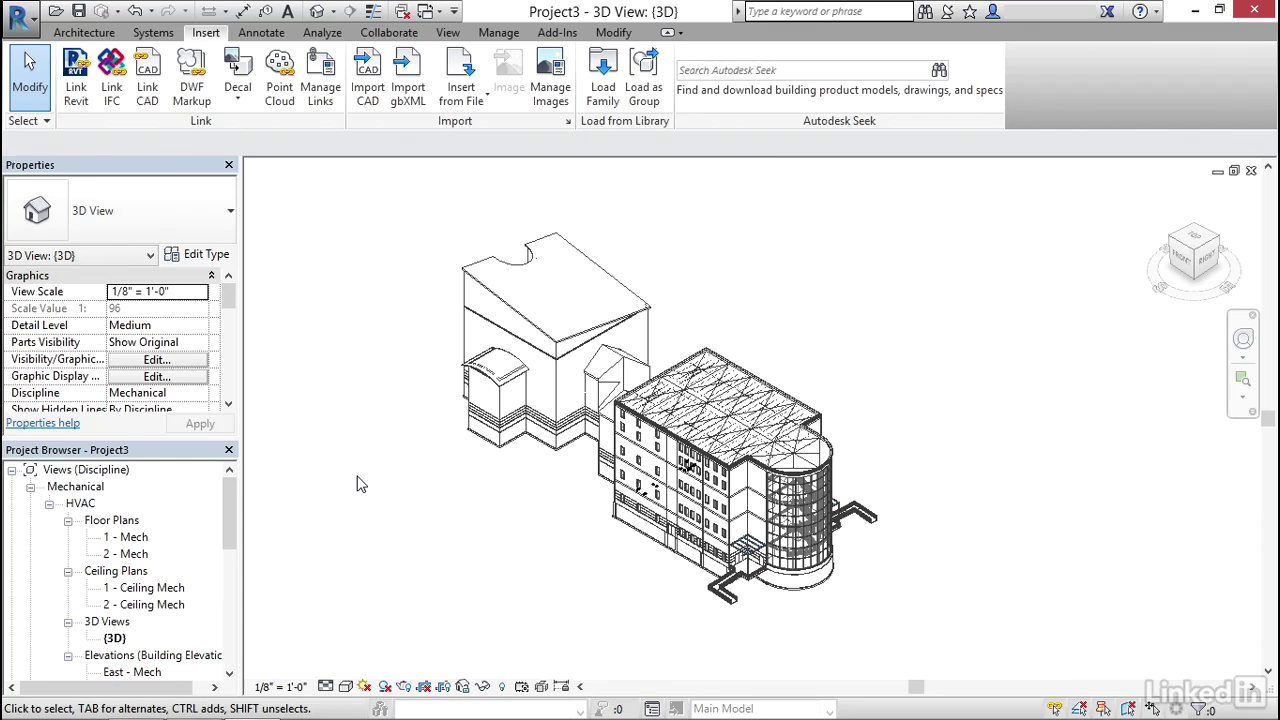
click(502, 262)
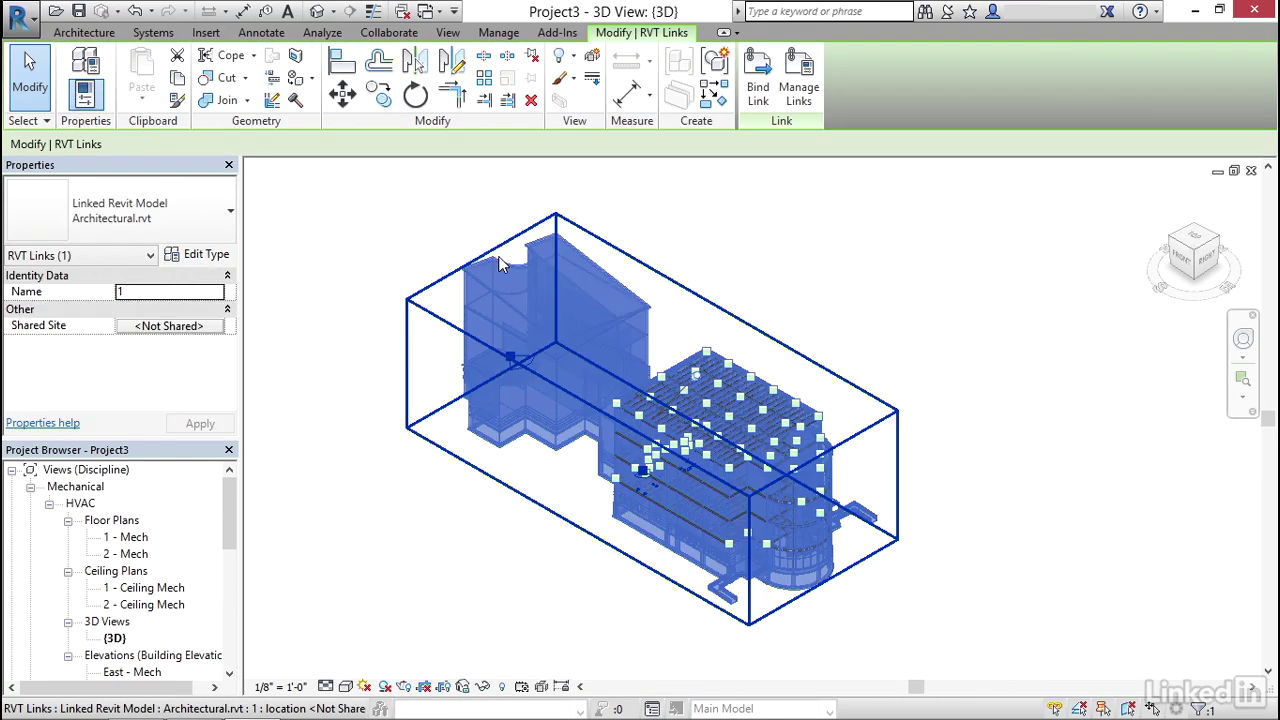
click(800, 88)
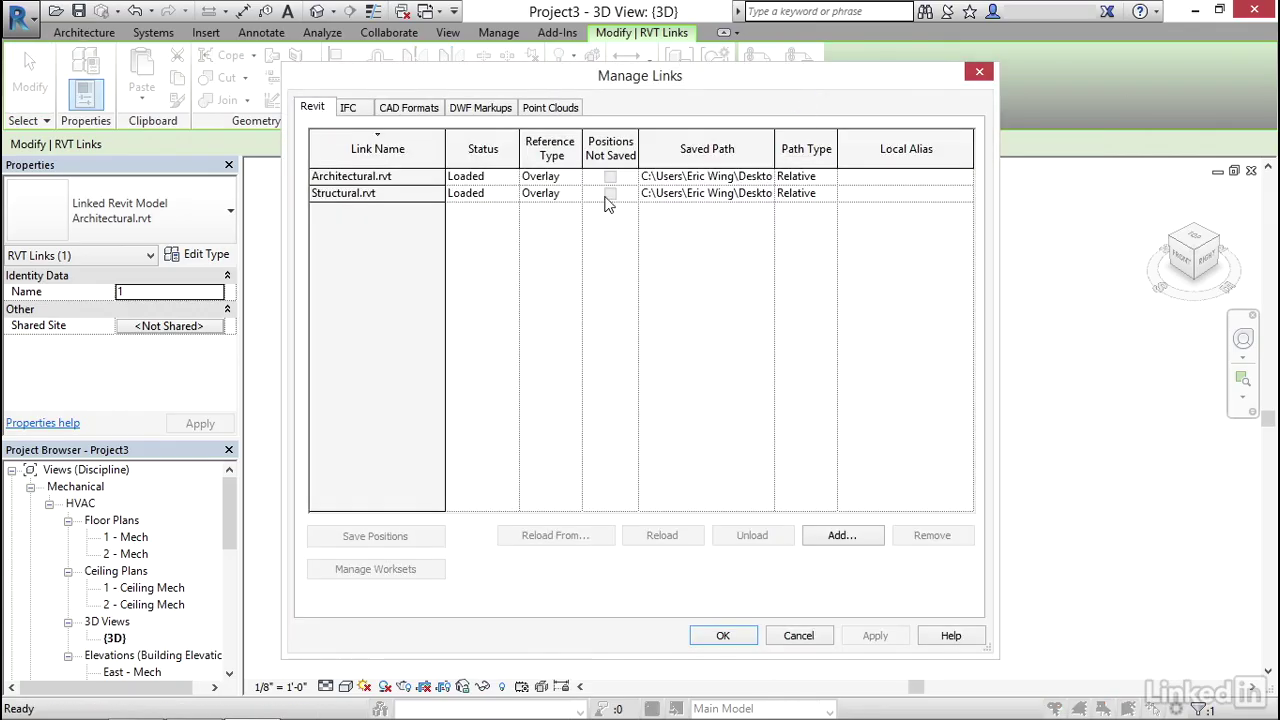
click(412, 177)
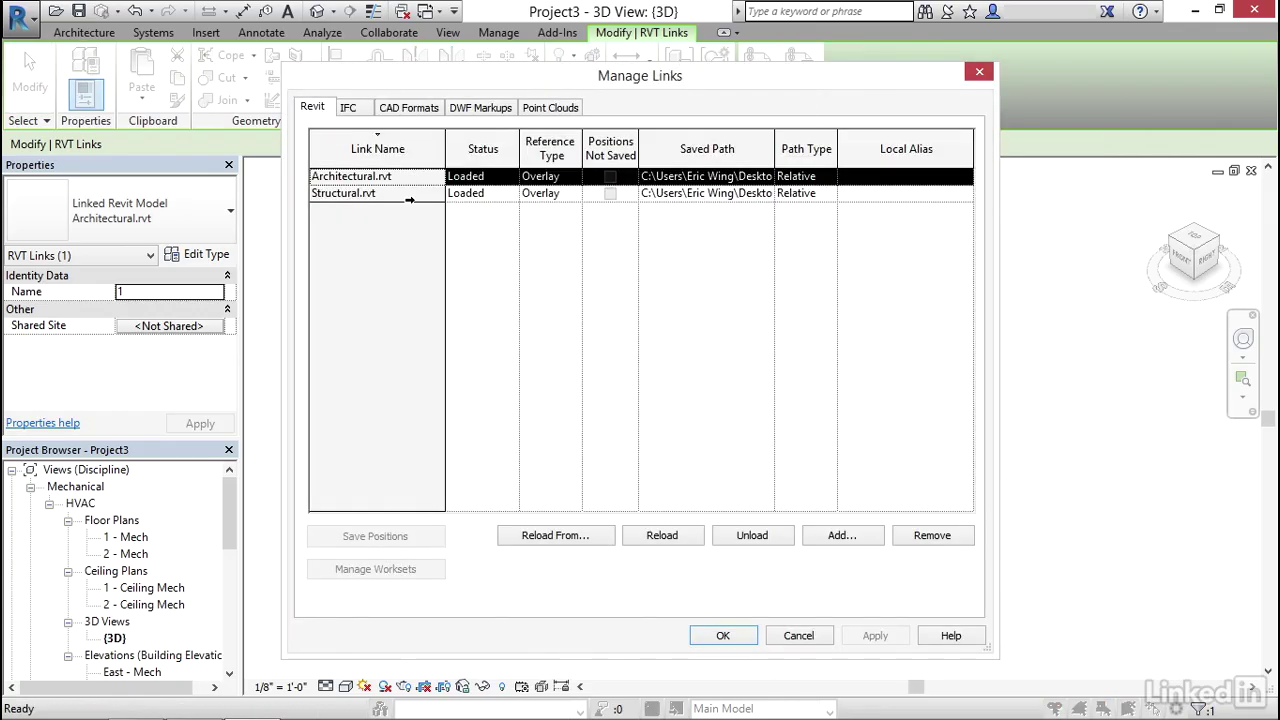
click(409, 196)
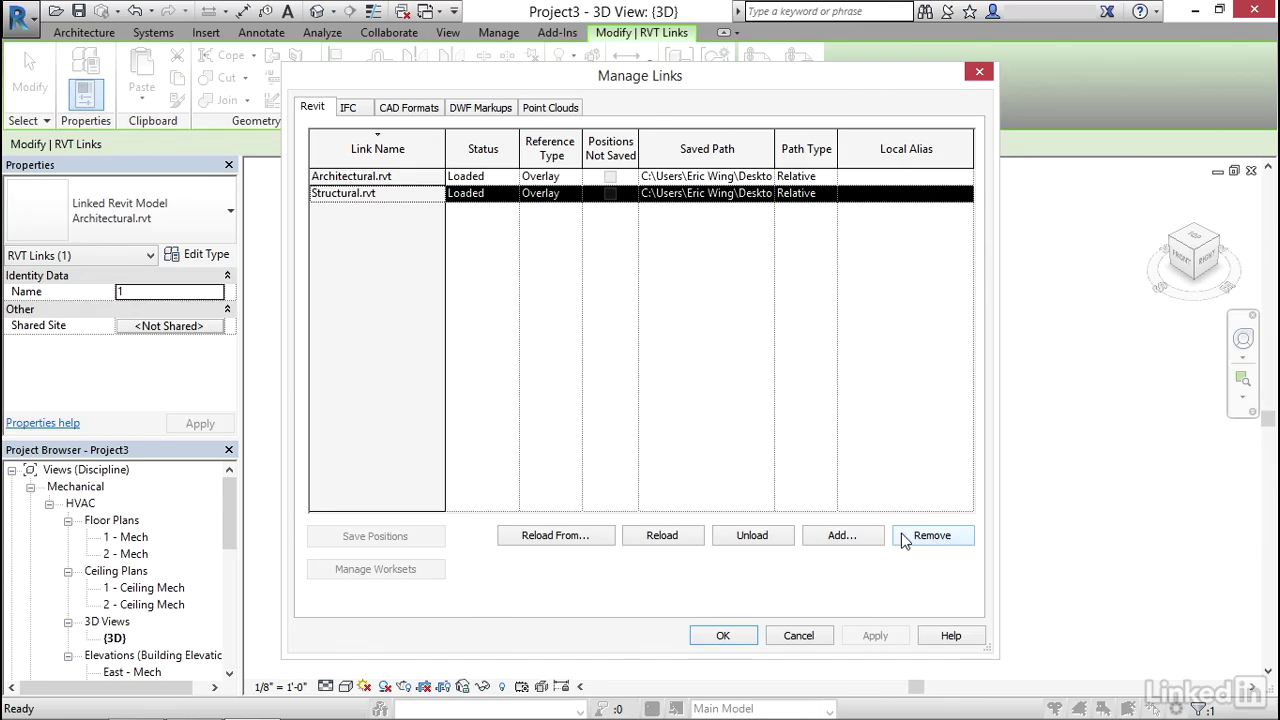
click(410, 108)
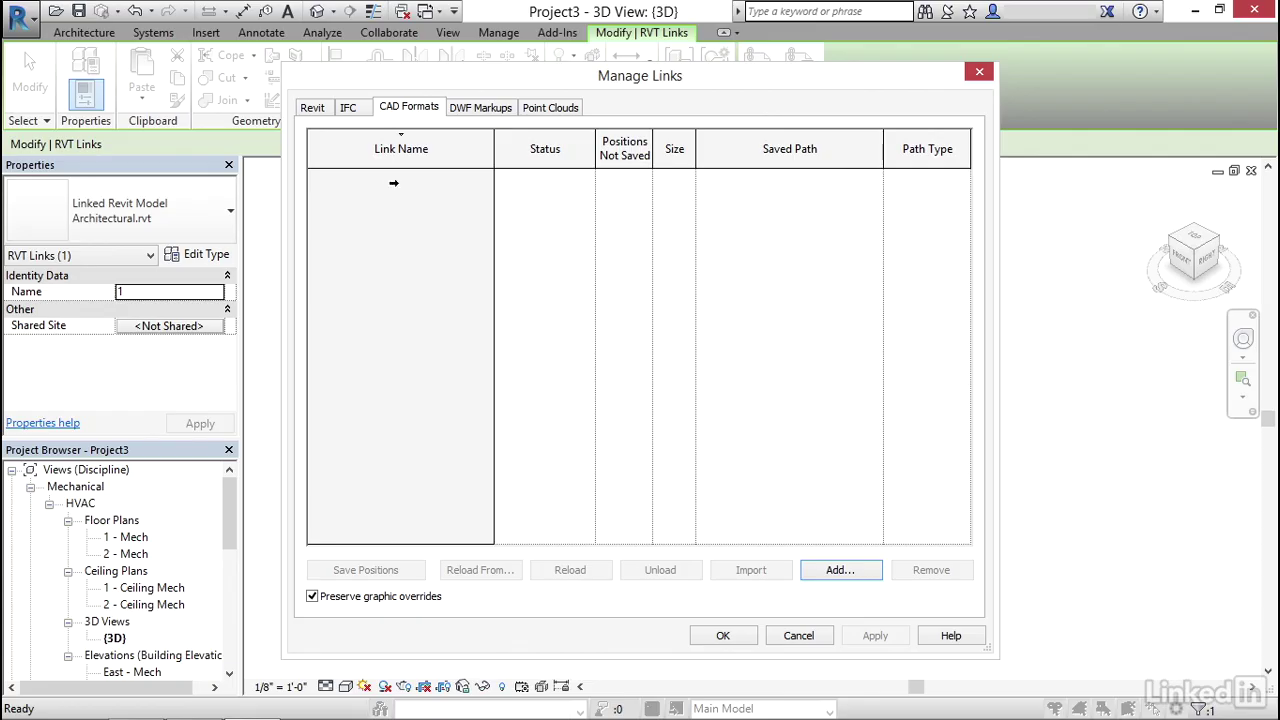
click(316, 109)
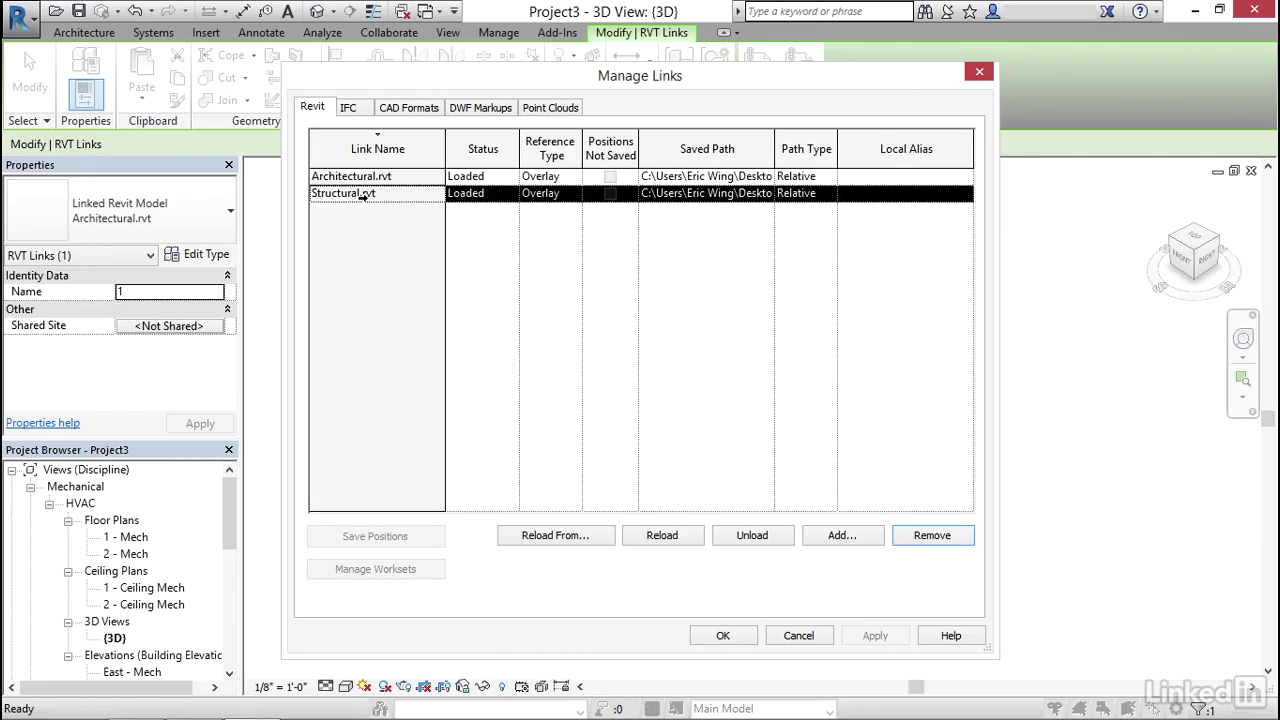
- Bind the Architectural link into the project with Attached Details unchecked
click(727, 637)
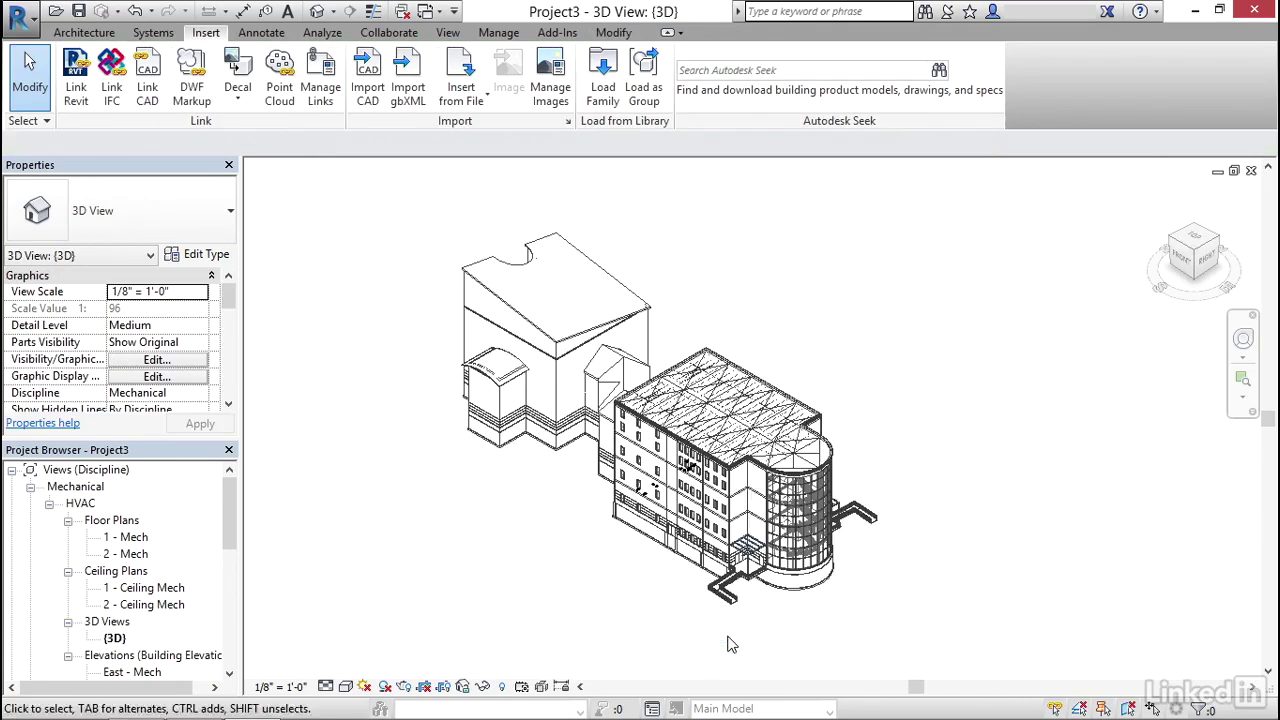
middle_drag(825, 289, 834, 274)
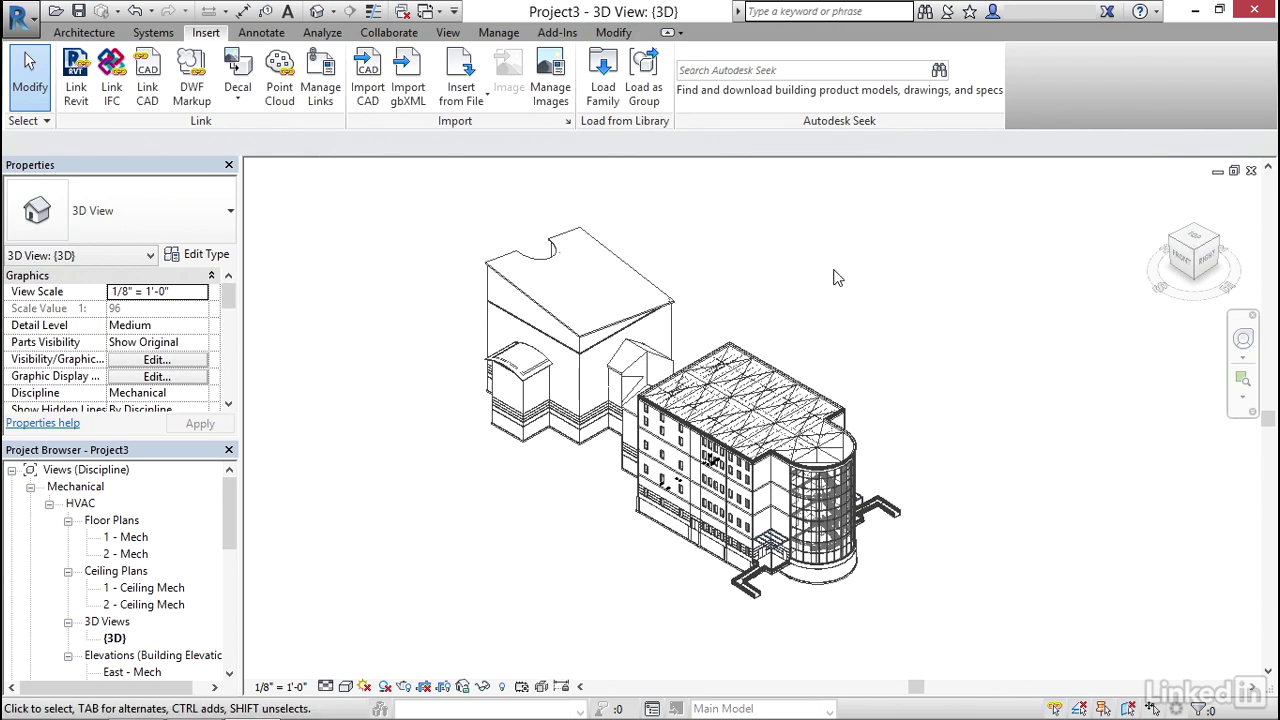
click(621, 260)
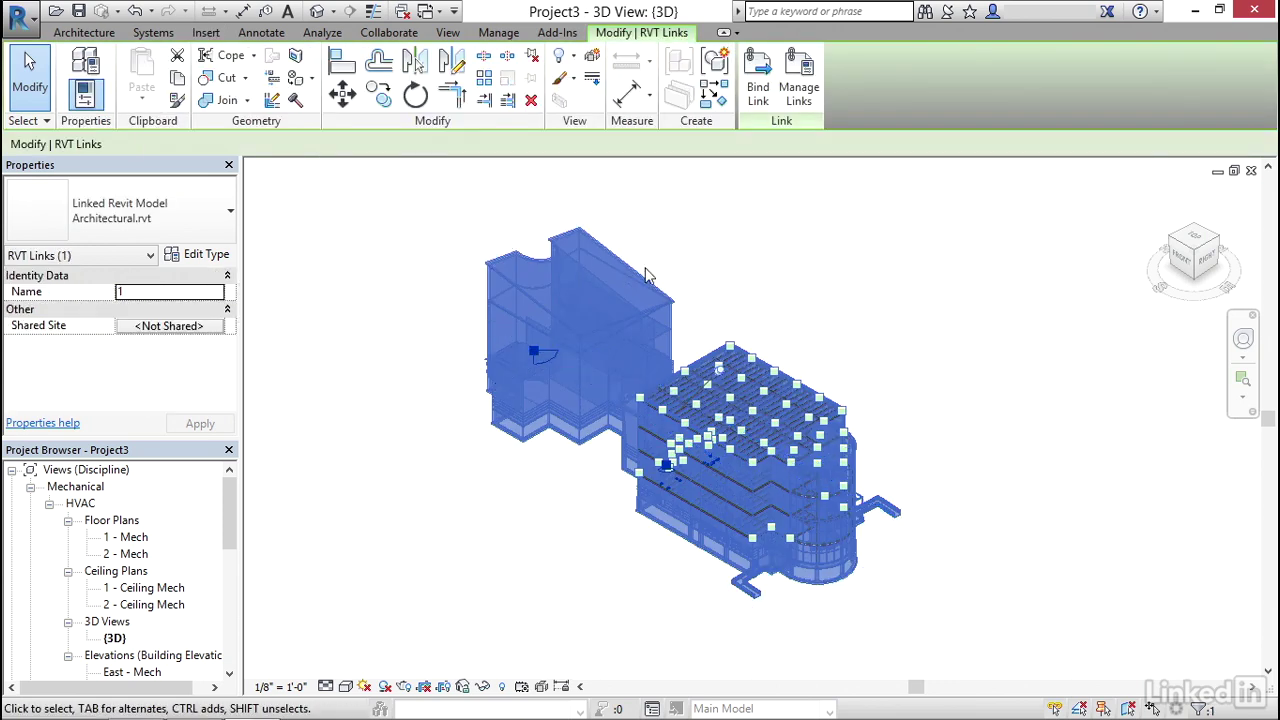
click(758, 92)
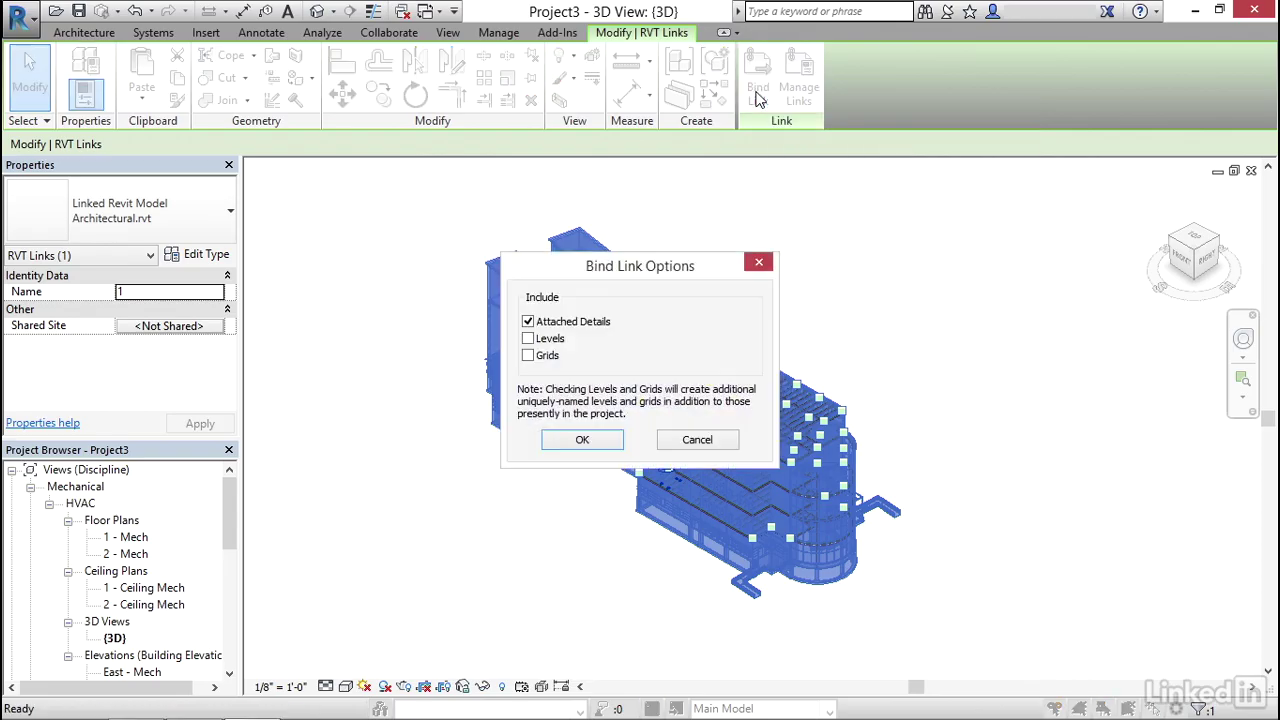
click(529, 323)
click(582, 441)
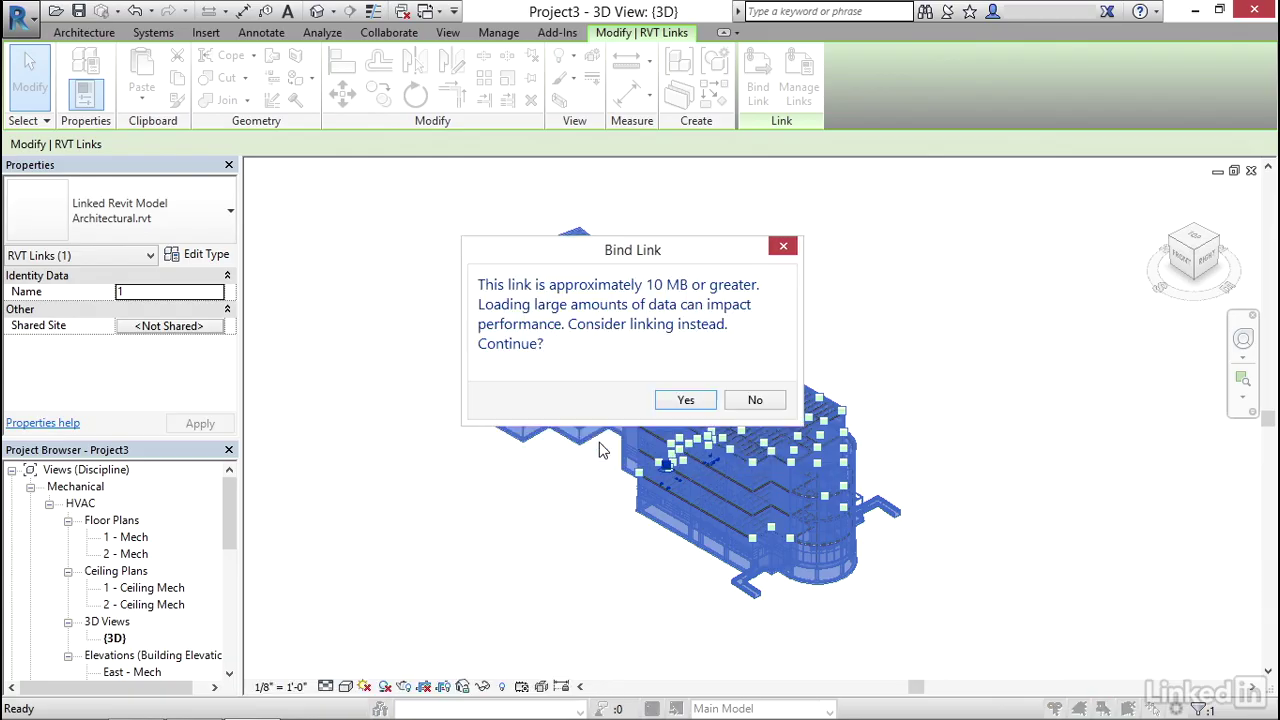